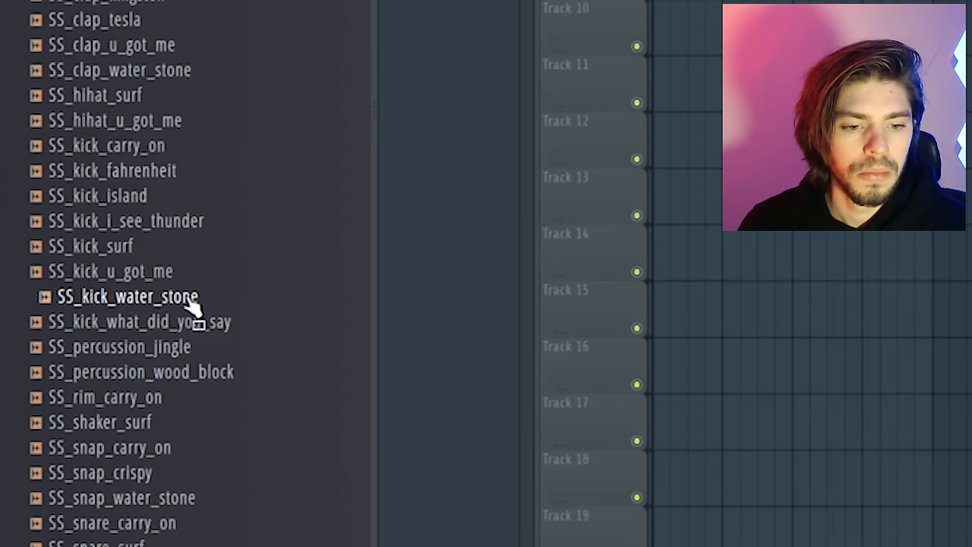
- Add the SS_kick_water_stone and SS_shaker_surf samples to the channel rack
drag(190, 299, 546, 190)
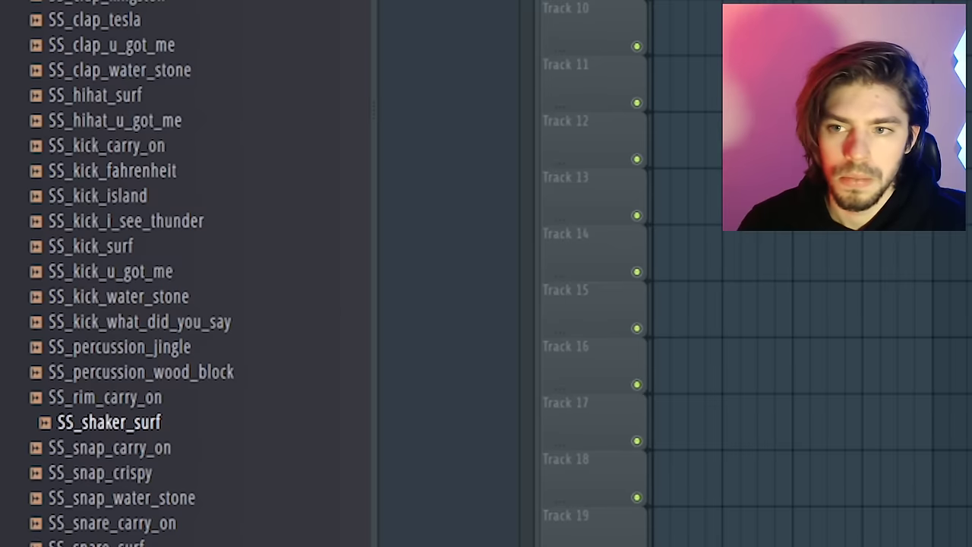
drag(149, 422, 518, 215)
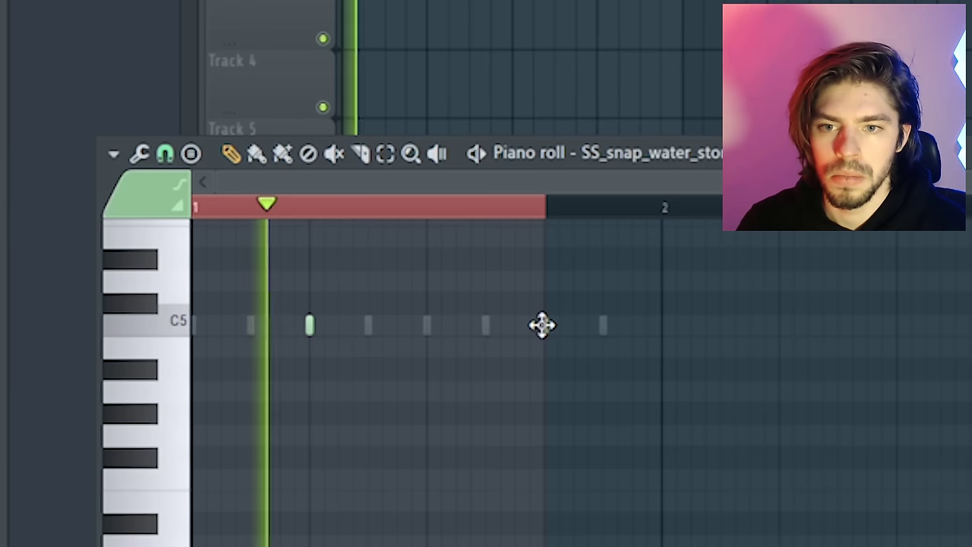
- Nudge all SS_snap_water_stone notes slightly earlier and route the snap channel to mixer track 8
key(ctrl+a)
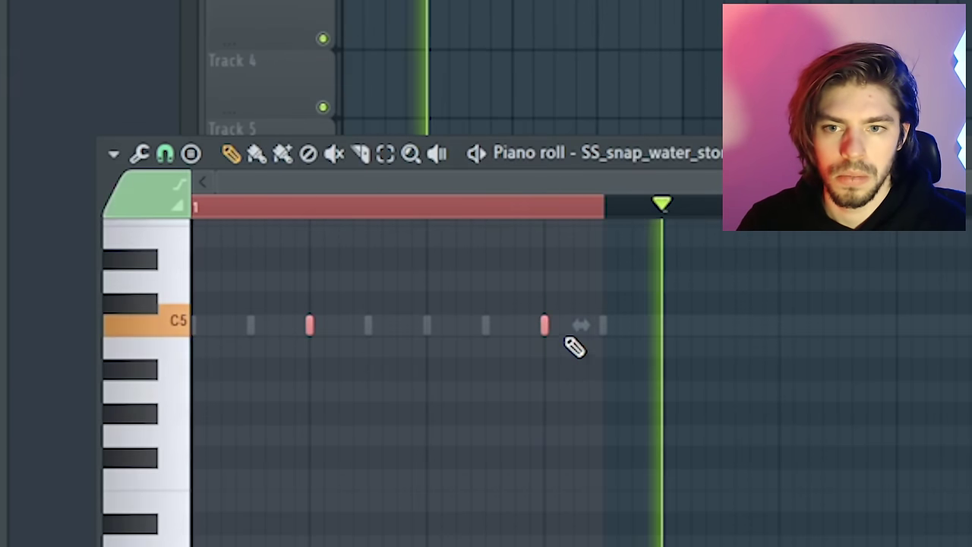
key(shift+Left)
key(F6)
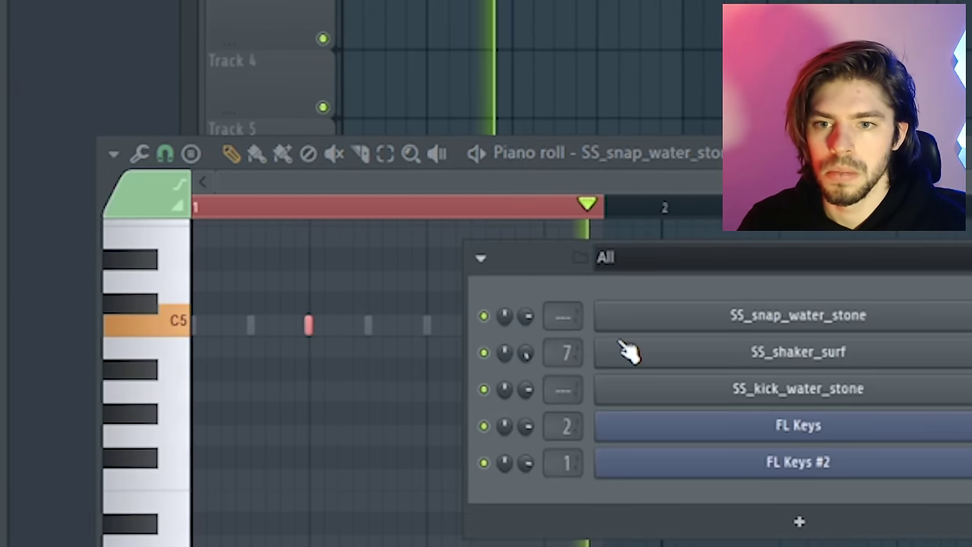
drag(564, 313, 564, 300)
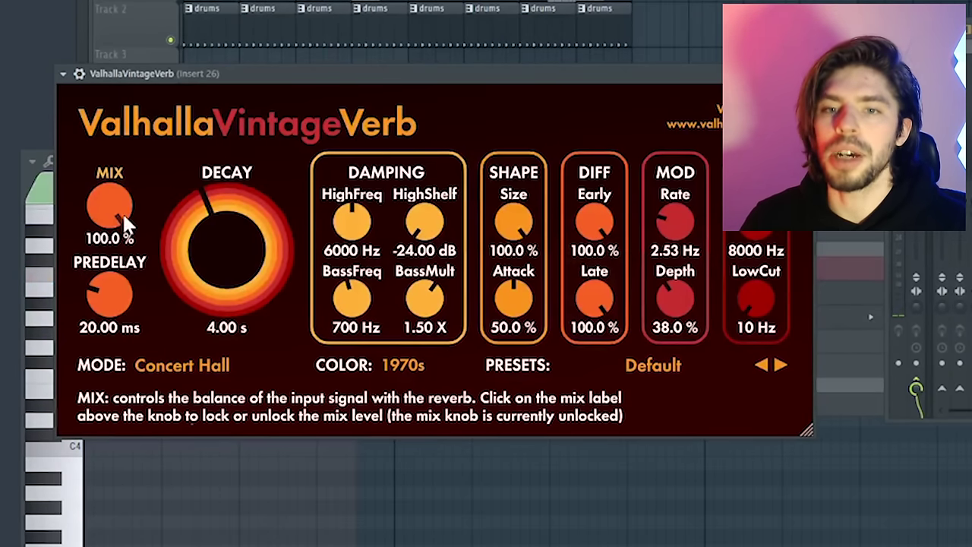
- Adjust the decay and low cut of the ValhallaVintageVerb reverb on insert 26
mouse_move(199, 237)
mouse_down()
mouse_move(191, 271)
mouse_move(187, 236)
mouse_up()
mouse_move(751, 301)
mouse_down()
mouse_move(751, 278)
mouse_move(760, 303)
mouse_up()
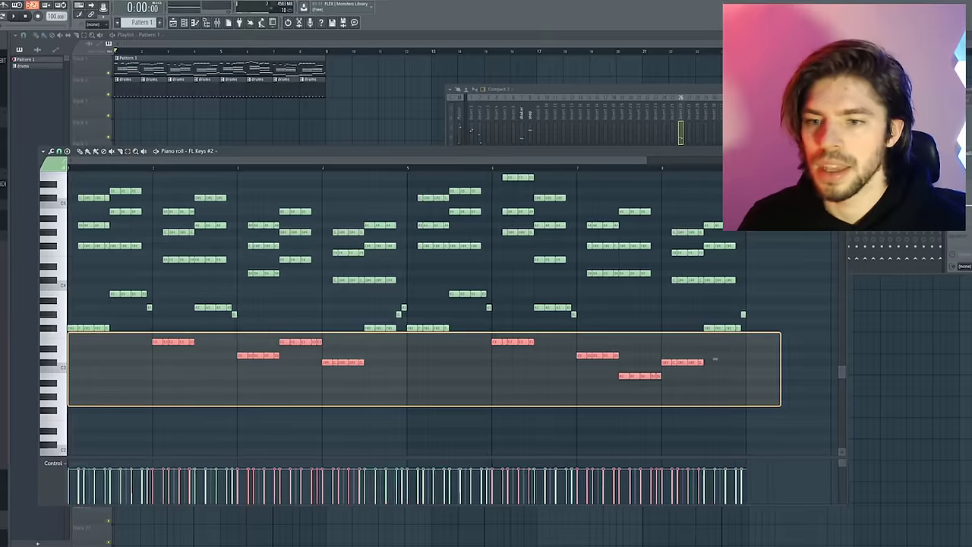
- Select the low bass notes across the whole FL Keys #2 pattern, including the short passing notes
drag(68, 332, 70, 325)
drag(104, 291, 215, 324)
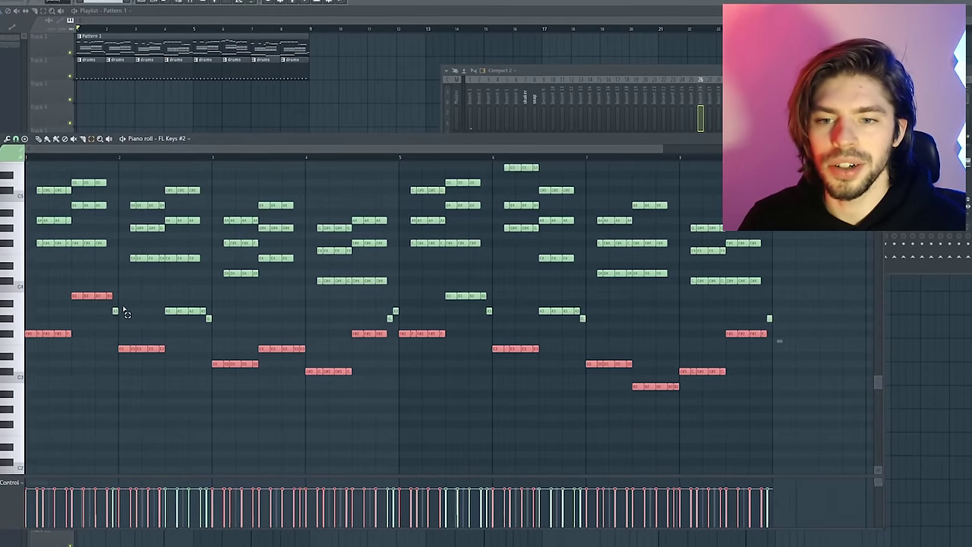
drag(376, 302, 401, 322)
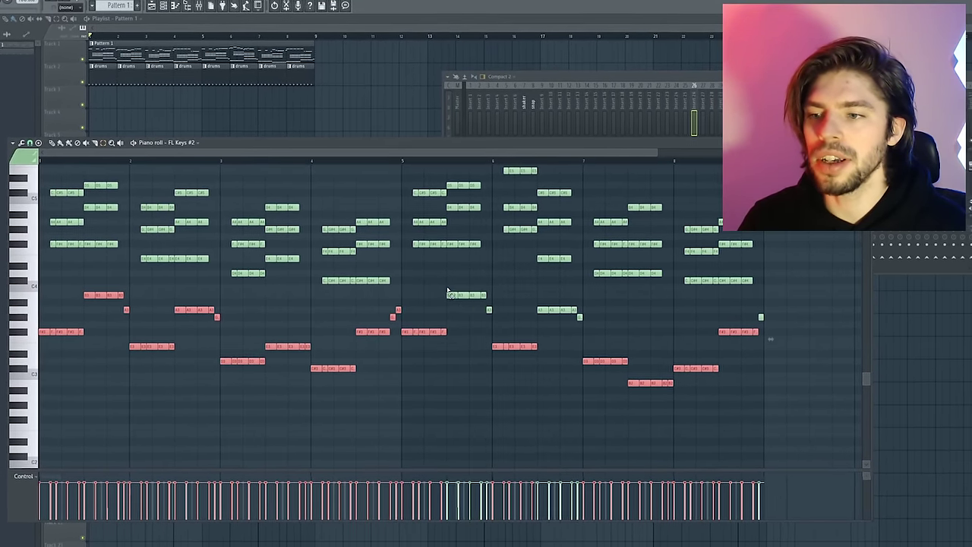
drag(486, 307, 631, 329)
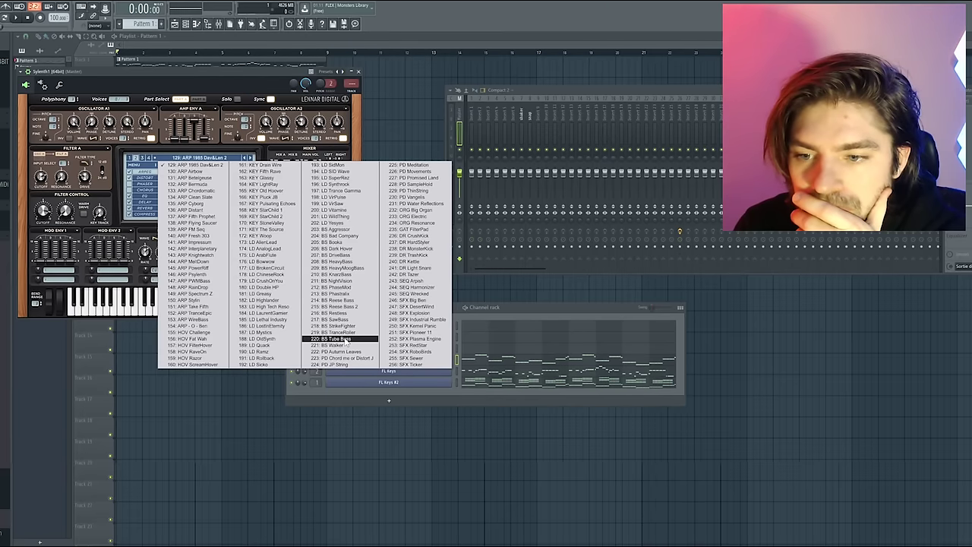
- Load the BS Tube Bass preset in Sylenth1 and transpose its bass notes up one octave
click(346, 339)
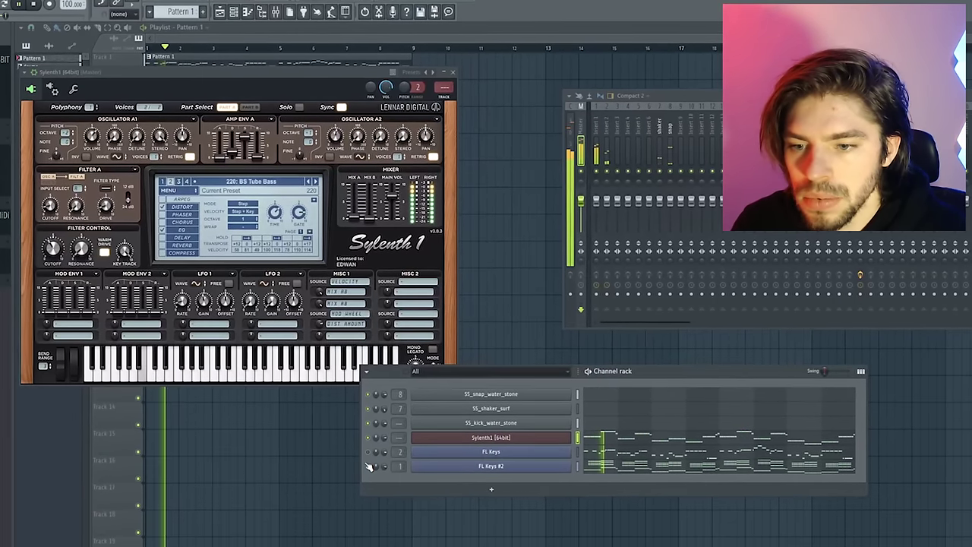
click(652, 443)
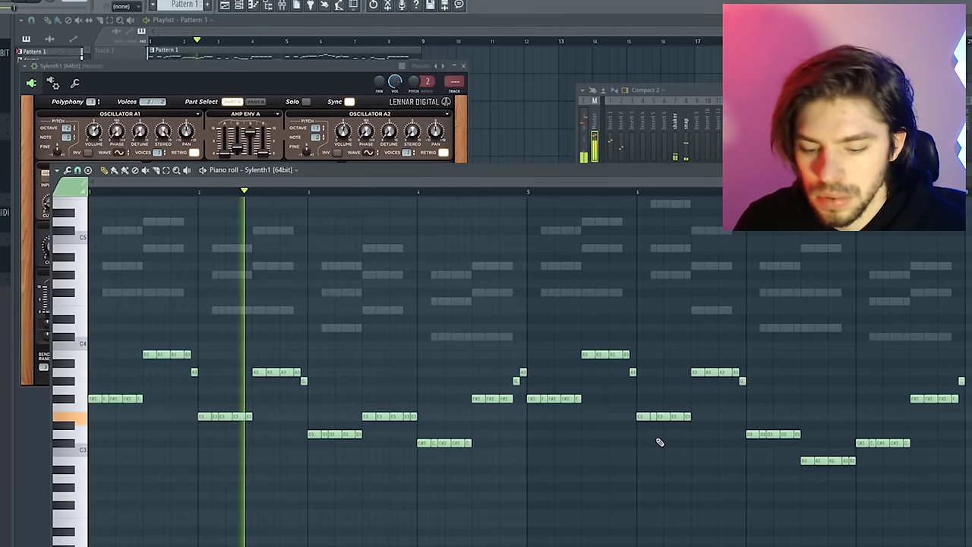
key(ctrl+Up)
key(Escape)
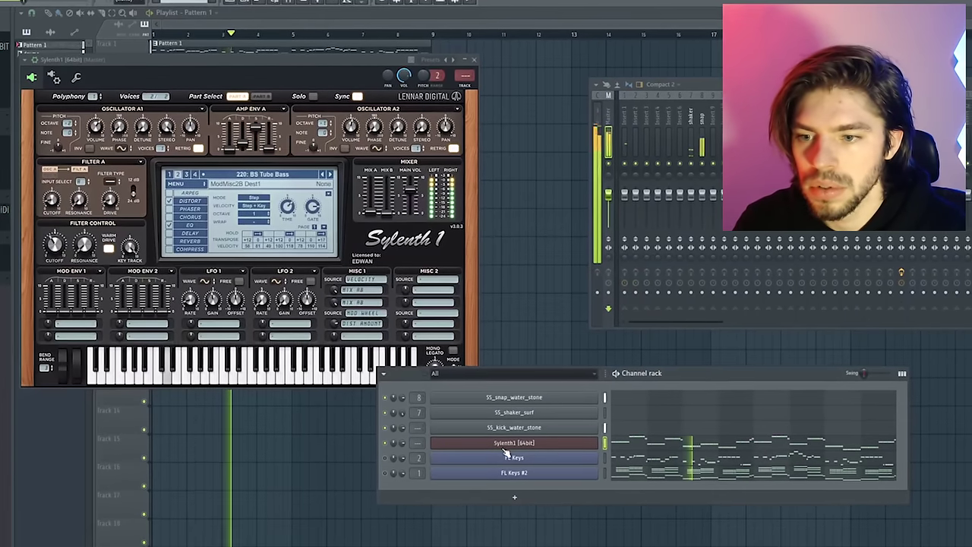
- Move the channel rack aside and adjust the Mod Env 1 decay of the Sylenth1 bass
drag(696, 370, 576, 423)
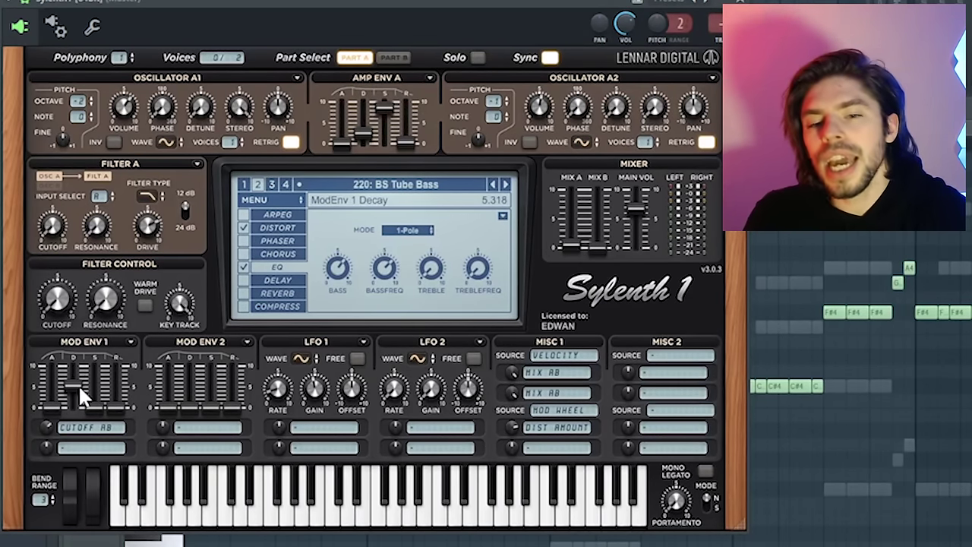
drag(79, 386, 80, 387)
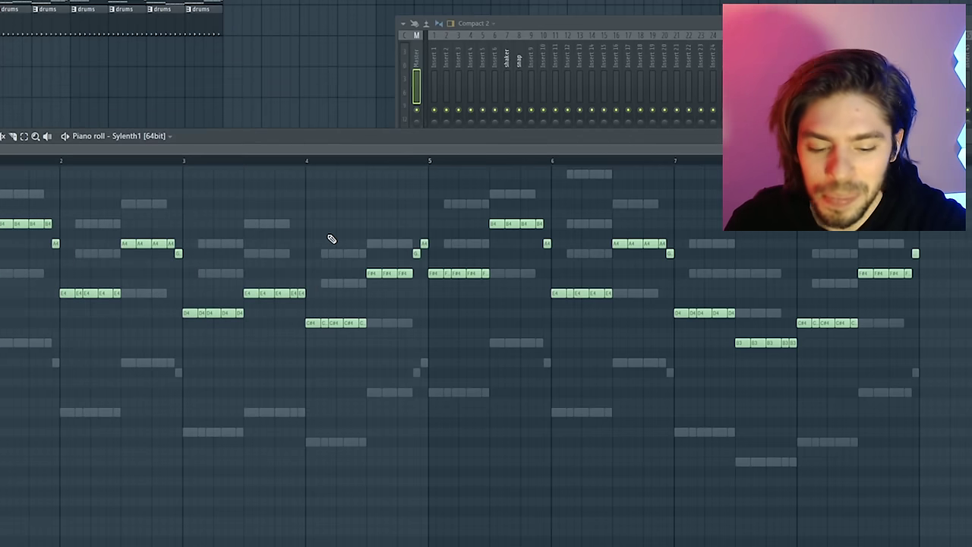
- Name mixer insert 10 "bass"
key(F9)
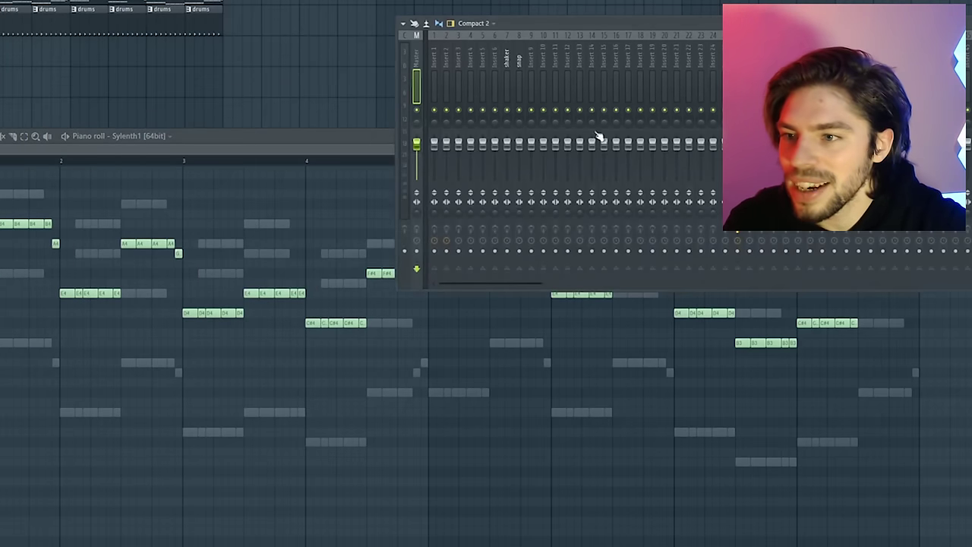
key(F6)
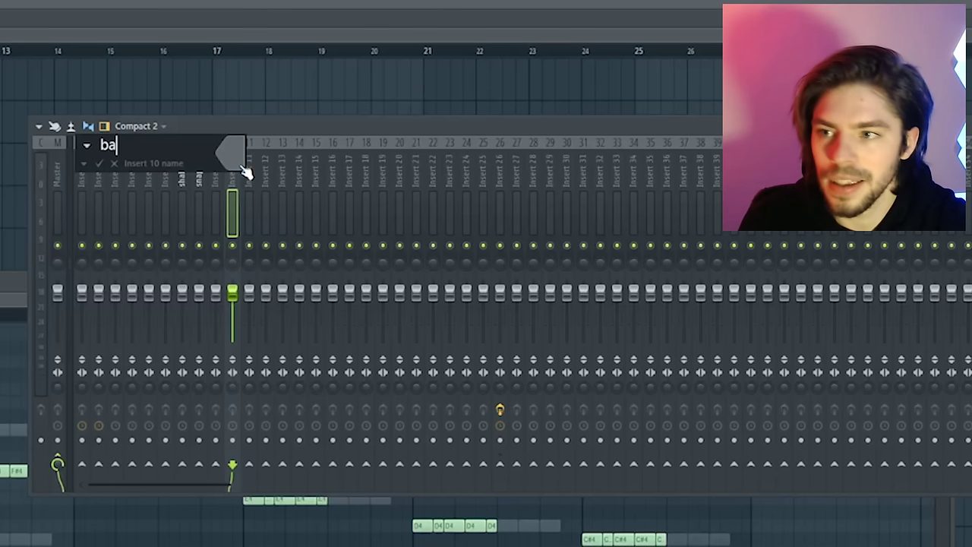
text(ss)
key(Return)
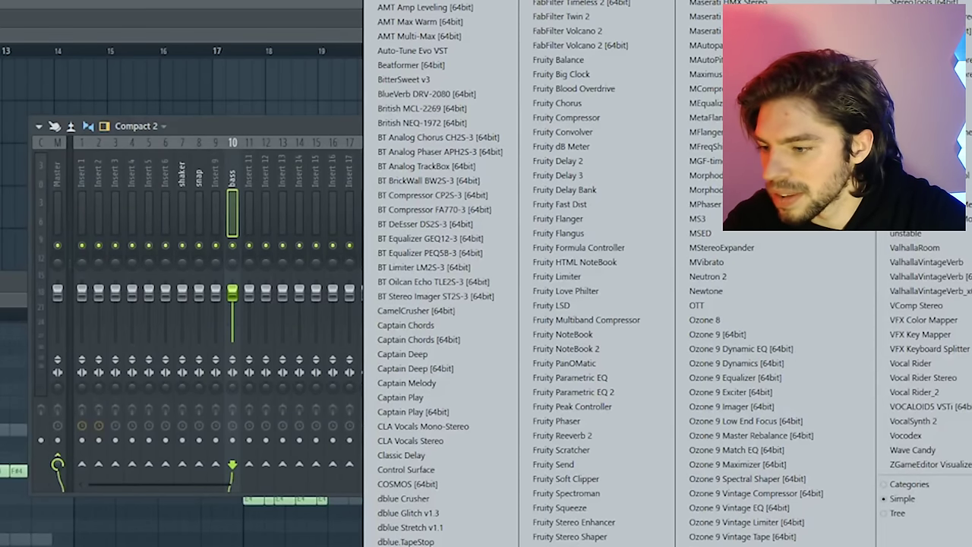
- Load LFOTool on the bass mixer track and reshape the rise of its volume curve during playback
key(Escape)
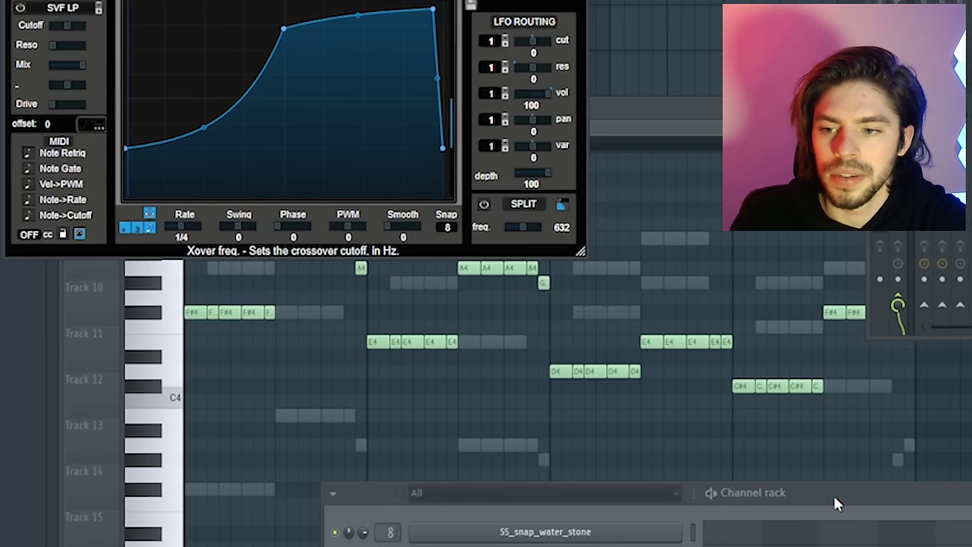
key(space)
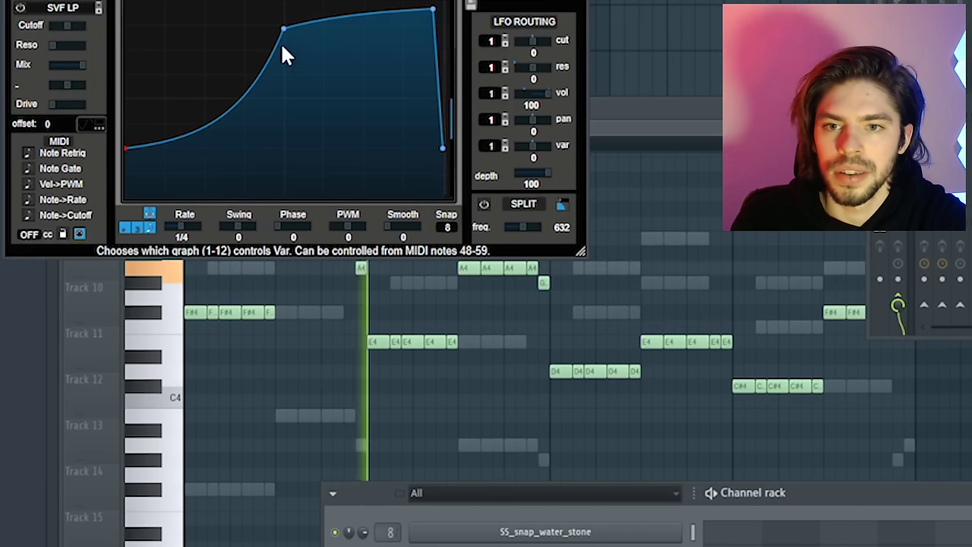
drag(281, 30, 267, 31)
drag(197, 129, 199, 109)
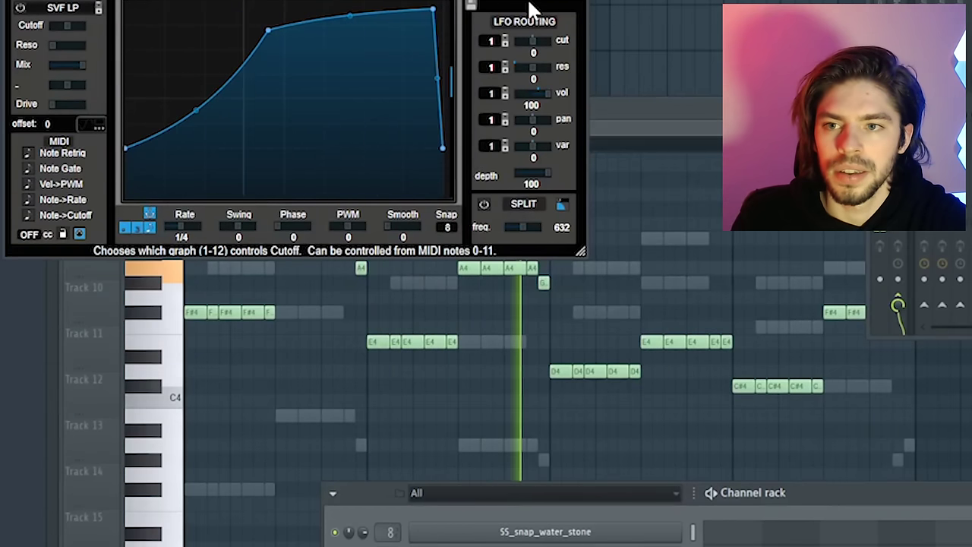
drag(267, 30, 277, 25)
key(Escape)
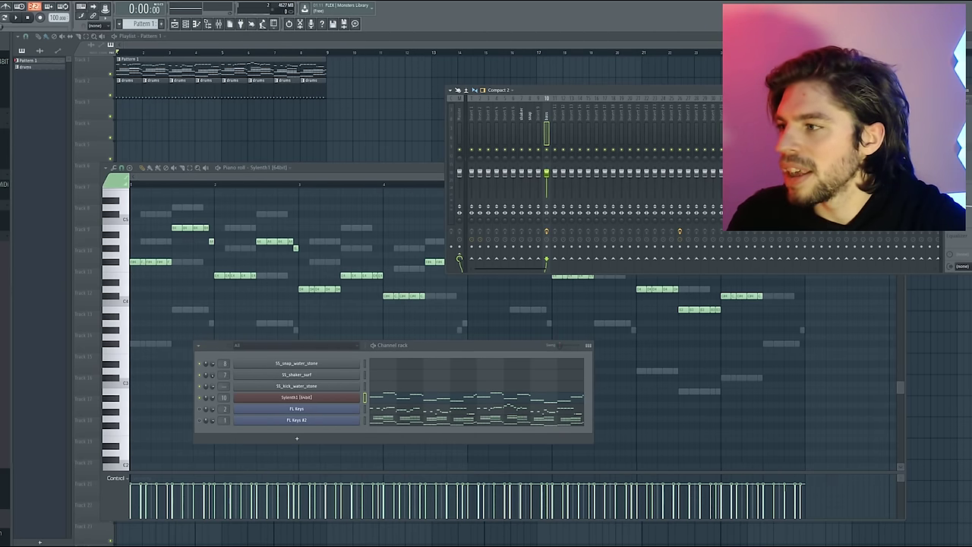
- Add Fruity Limiter to the bass mixer track and check the bass signal during playback
click(956, 224)
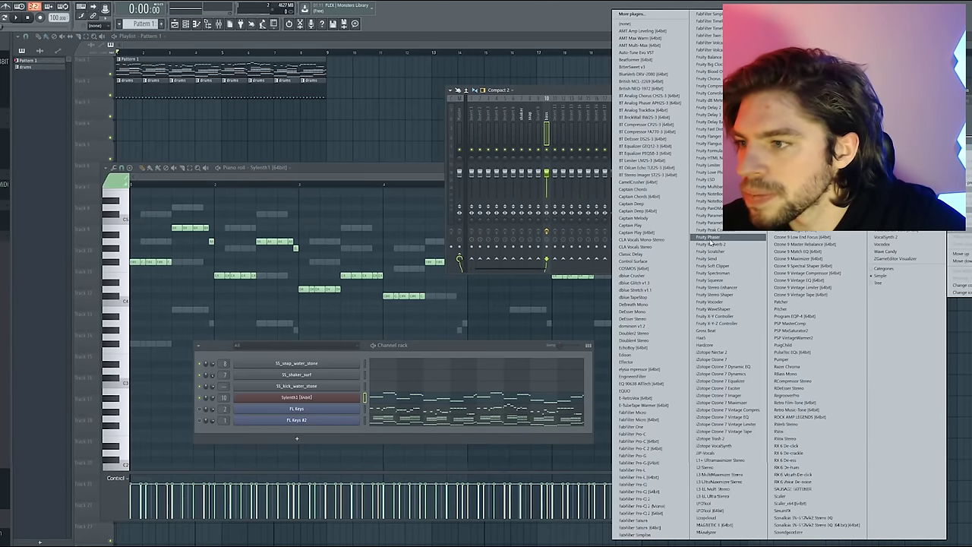
click(718, 173)
key(space)
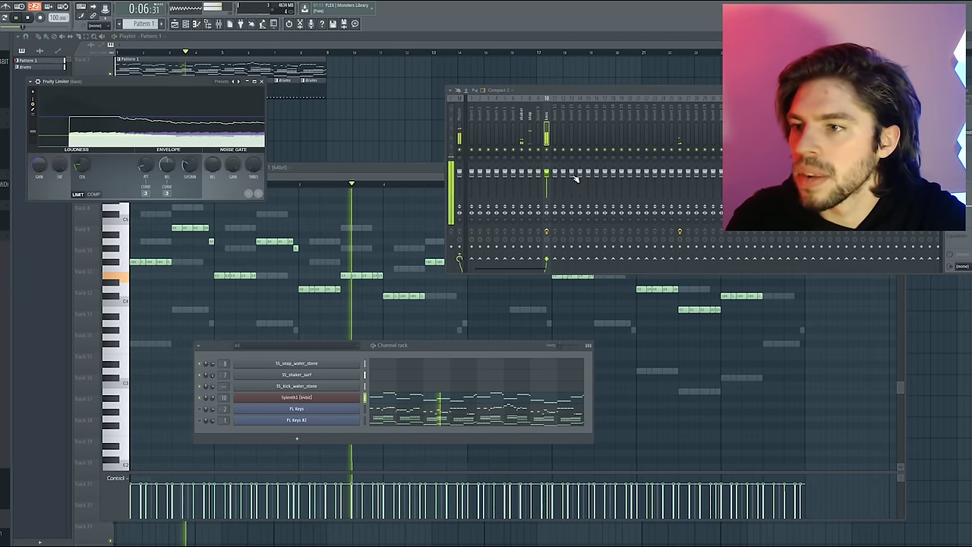
click(261, 81)
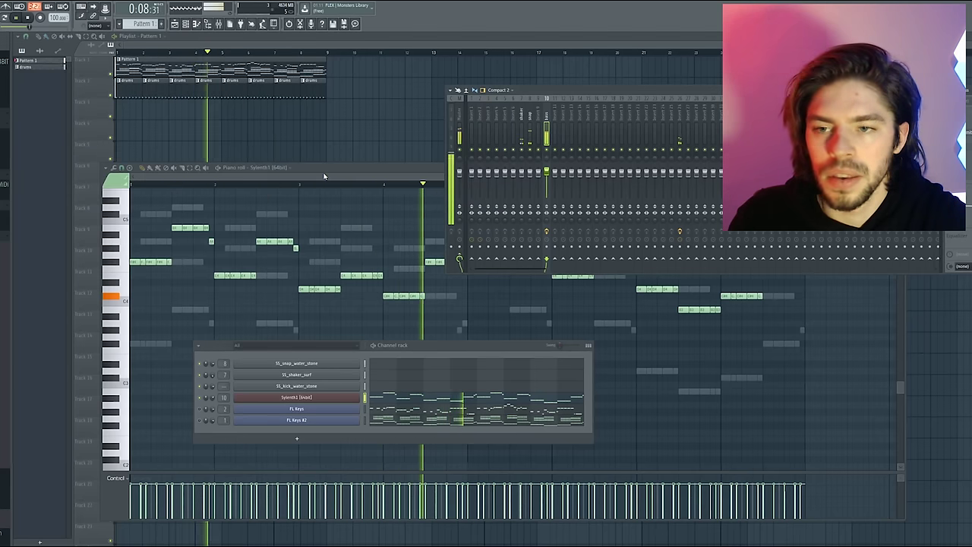
- Stop playback, clone the Sylenth1 channel and route the copy to mixer track 11
drag(431, 346, 407, 269)
key(F9)
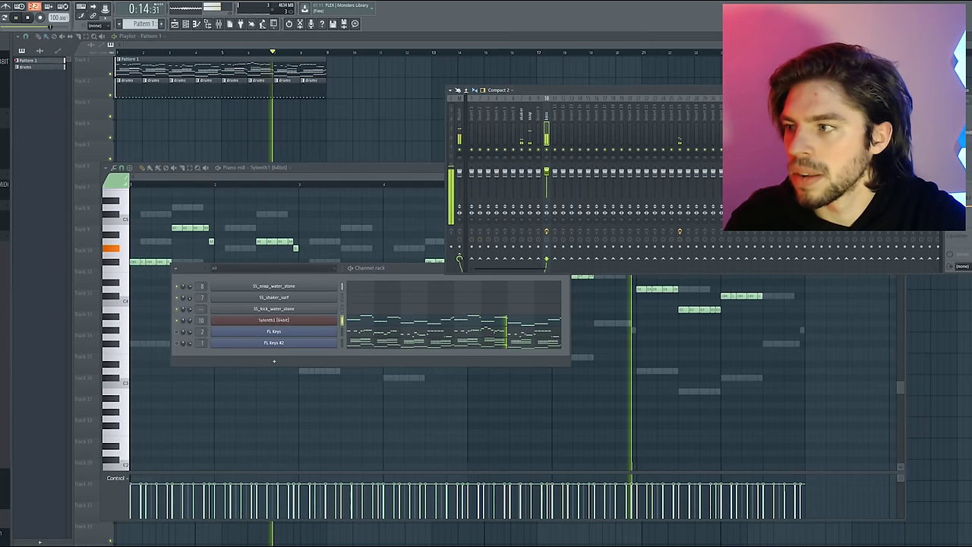
click(408, 269)
key(space)
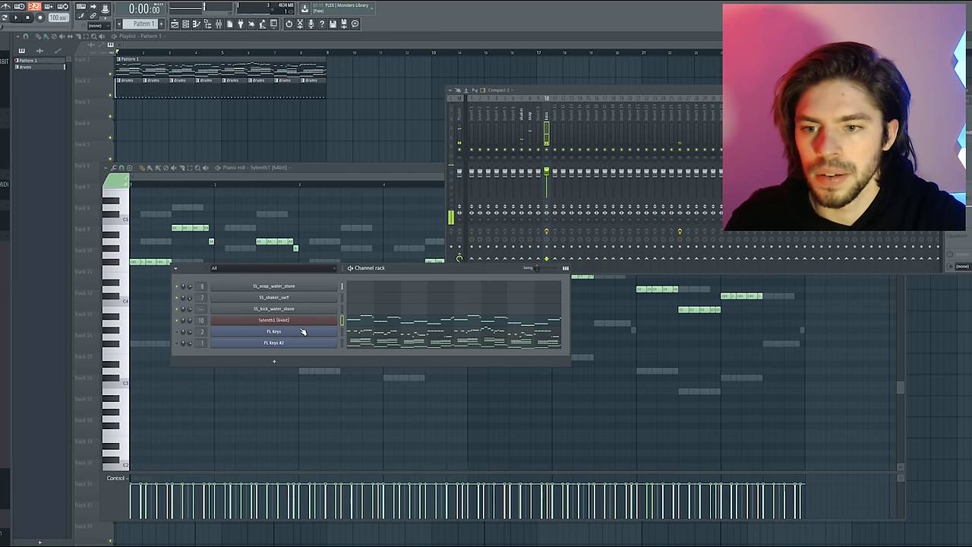
right_click(337, 318)
click(378, 379)
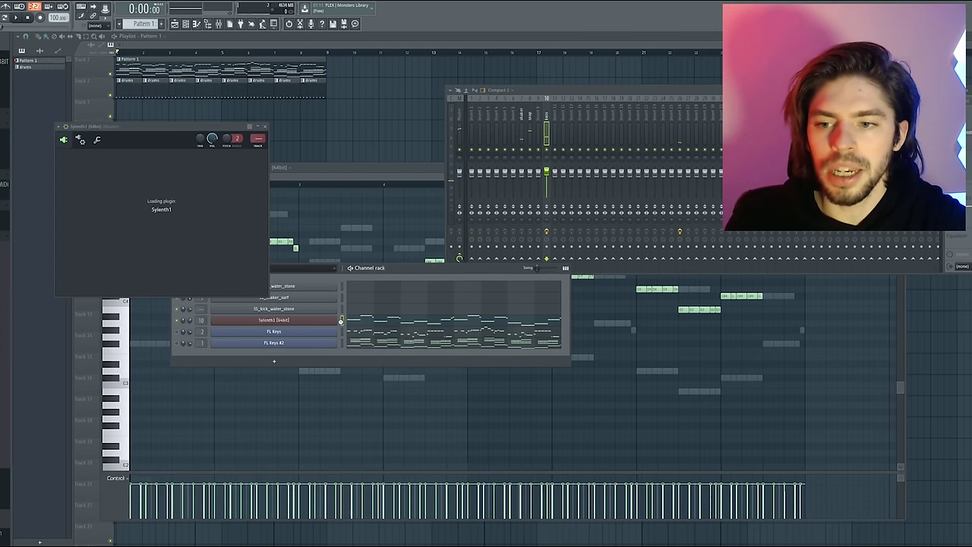
click(448, 266)
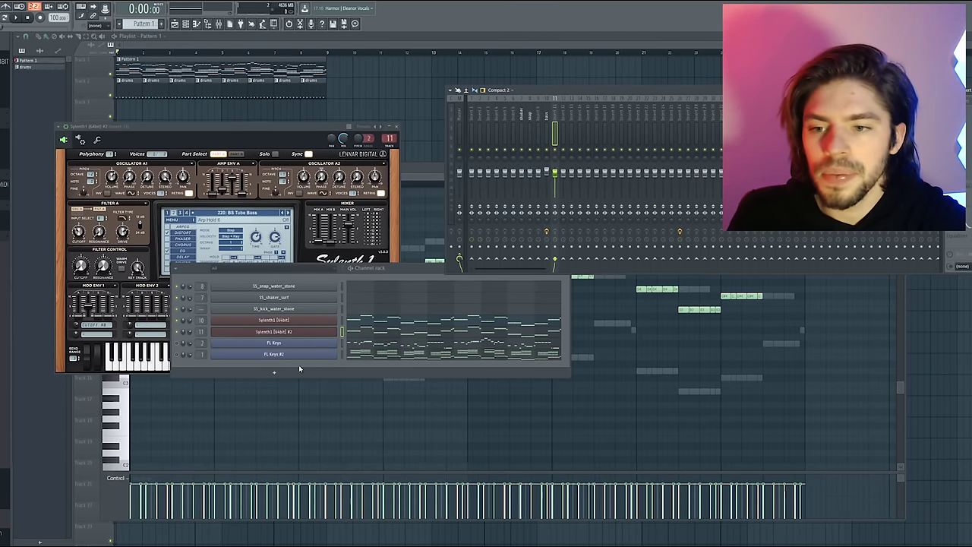
- Clear the Cutoff AB destination from Mod Env 1 in the cloned Sylenth1
click(304, 332)
click(296, 331)
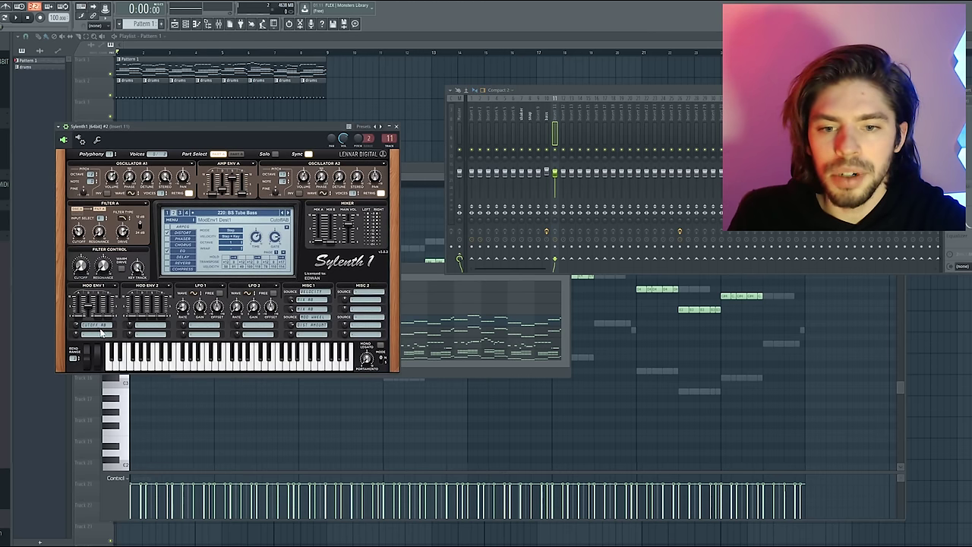
click(101, 332)
click(106, 340)
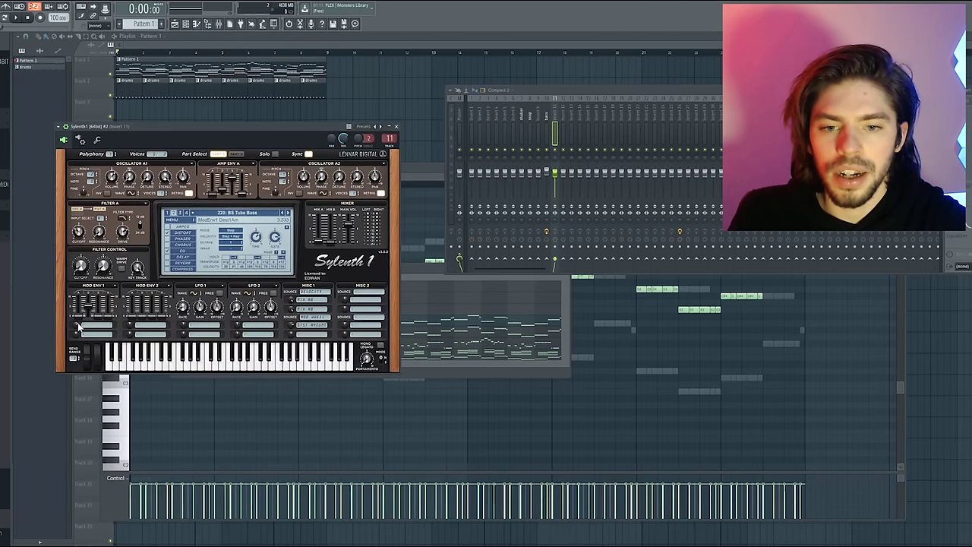
- Adjust the Filter A cutoff of the cloned Sylenth1 while the song plays
click(437, 272)
key(space)
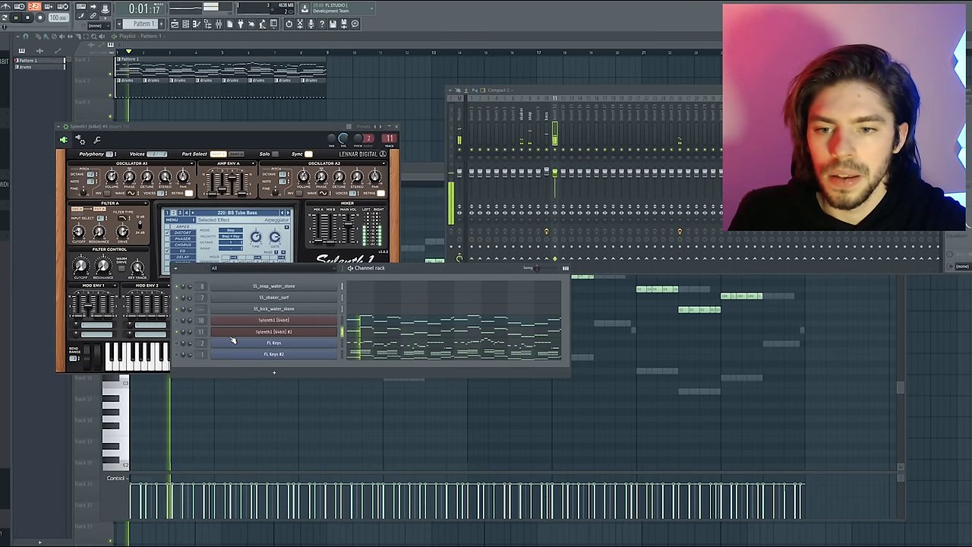
click(79, 238)
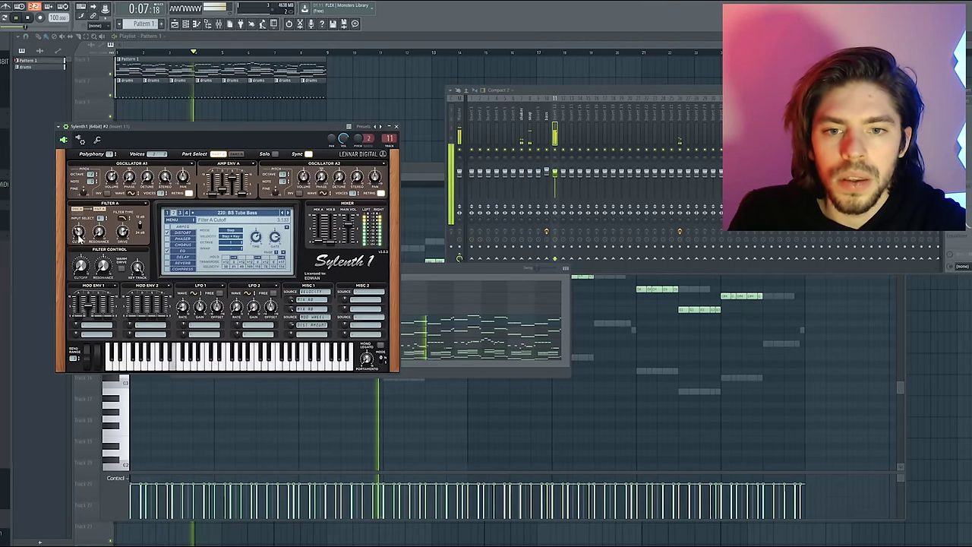
click(473, 297)
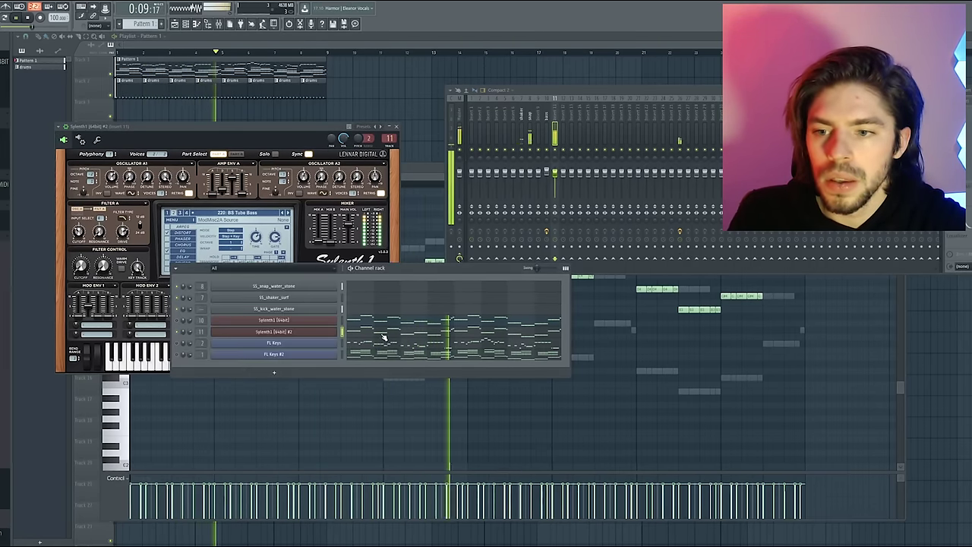
- Load LFOTool on mixer insert 11 for the cloned Sylenth1
click(385, 337)
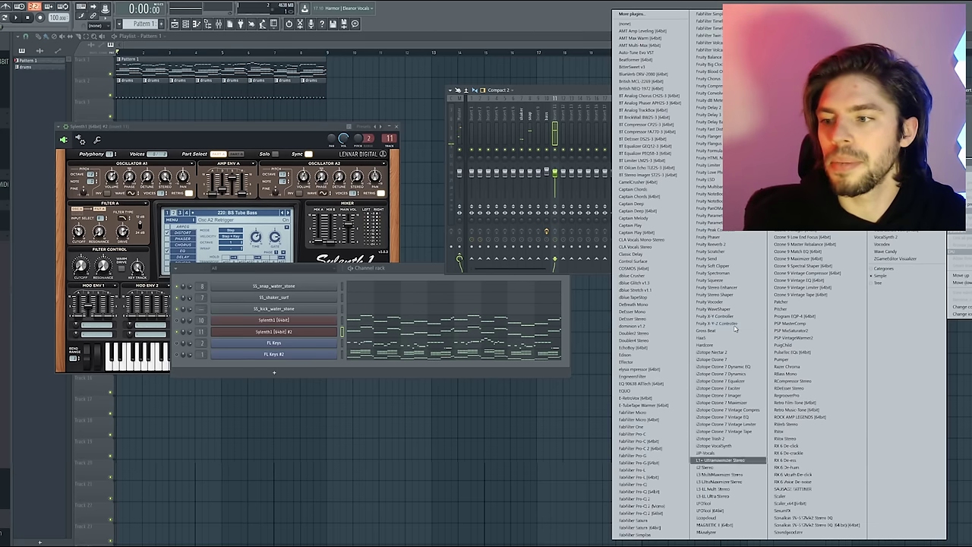
key(Return)
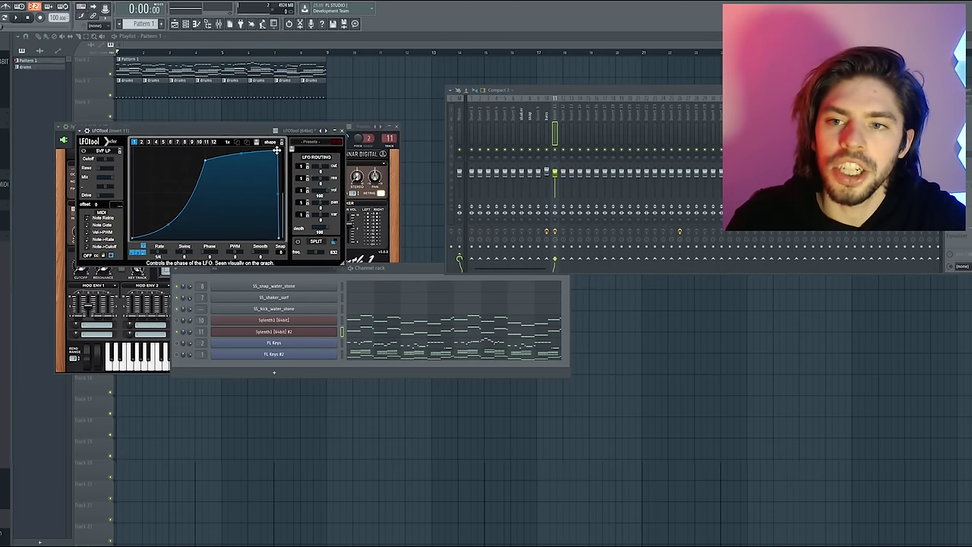
- Fine-tune the LFOTool volume curve on insert 11 during playback, moving its upper bend slightly later and lowering the early rise
click(343, 131)
key(space)
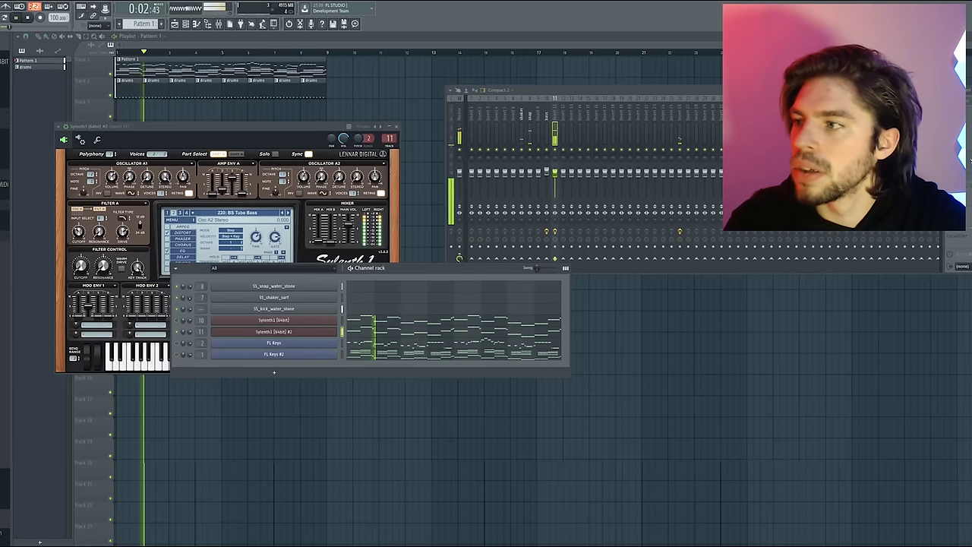
click(955, 121)
drag(205, 161, 209, 161)
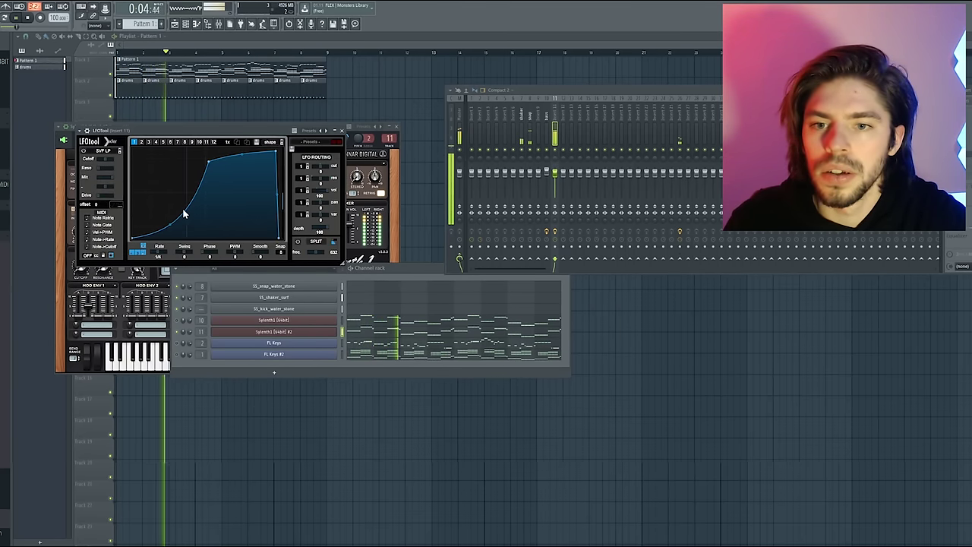
drag(171, 224, 170, 228)
click(342, 130)
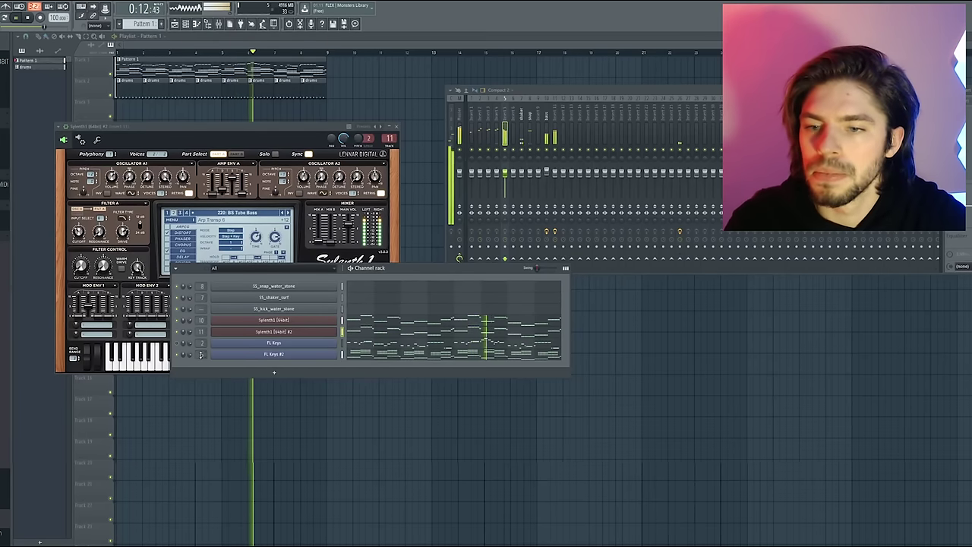
- Stop playback, route FL Keys #2 to mixer track 5 and replace it with reFX Nexus using the PN Ballad Grand Piano preset
key(space)
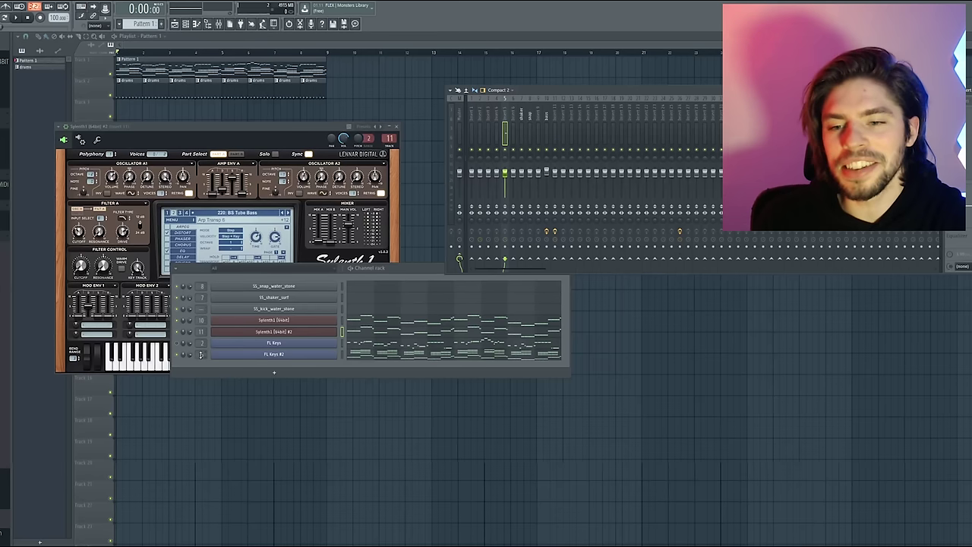
right_click(303, 355)
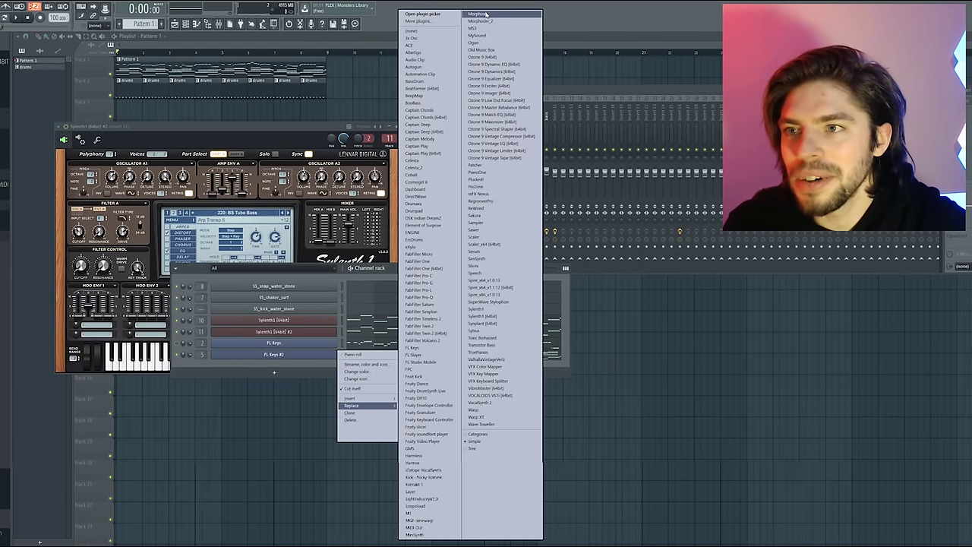
click(486, 194)
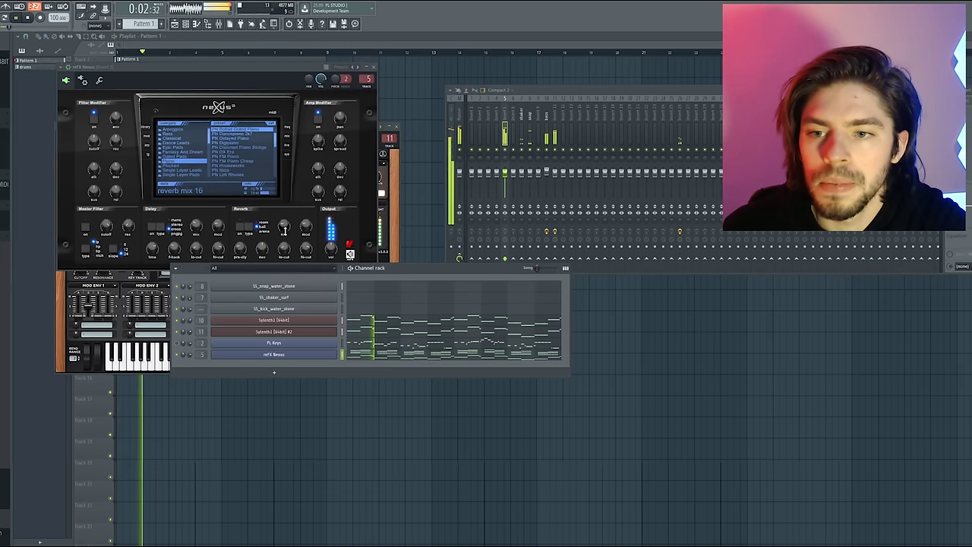
- Adjust the Nexus reverb mix during playback and name mixer track 5 piano
drag(284, 227, 285, 225)
click(505, 136)
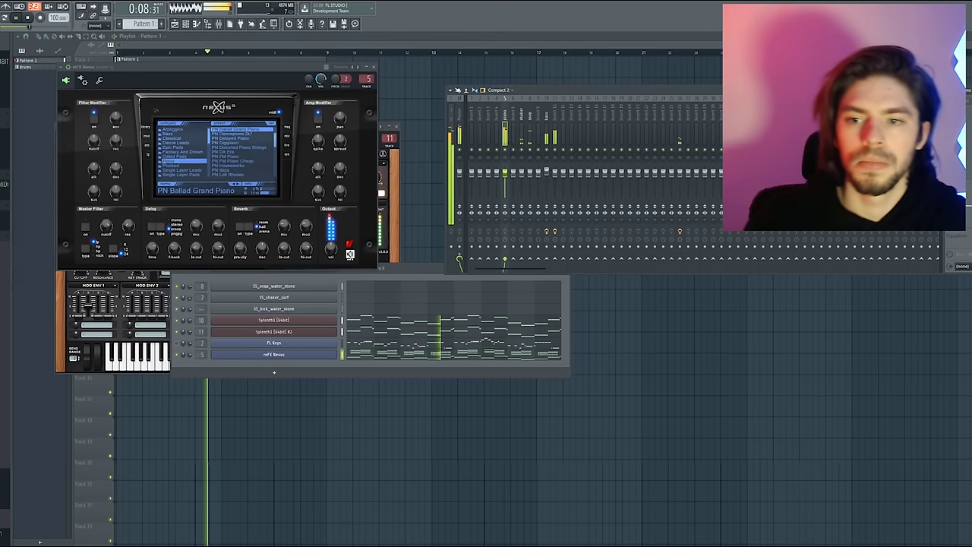
key(space)
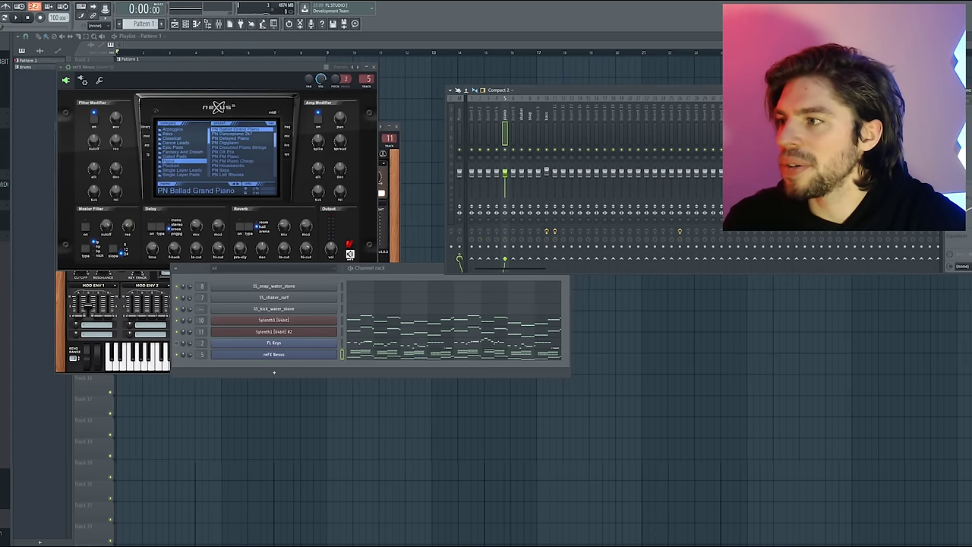
- Load Fruity Stereo Enhancer, Fruity Stereo Shaper and LFOTool on the piano mixer track, and adjust the LFOTool curve during playback
click(953, 116)
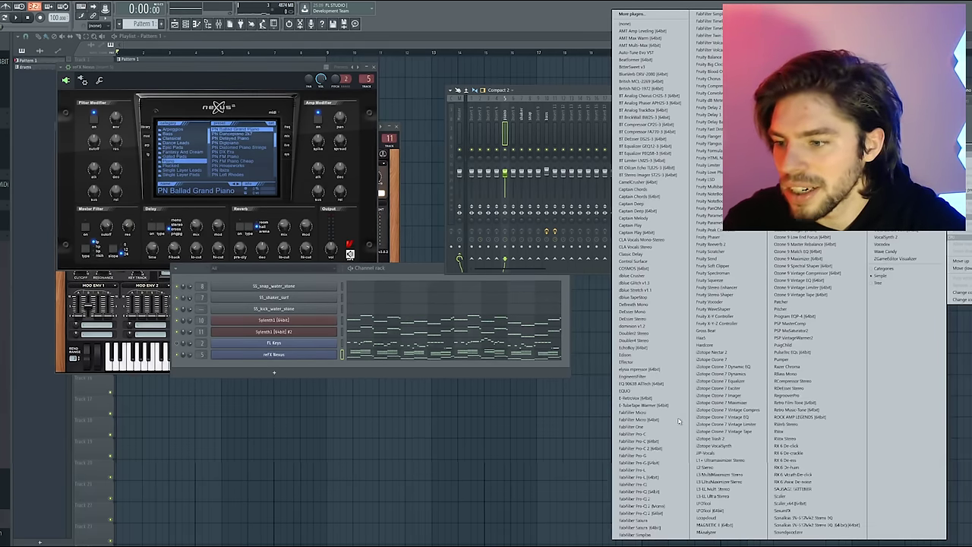
click(733, 292)
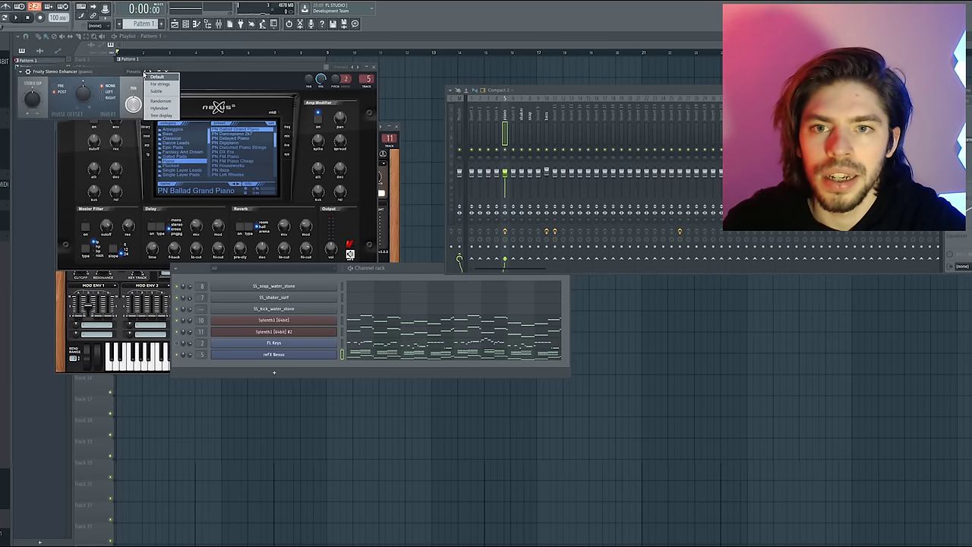
key(space)
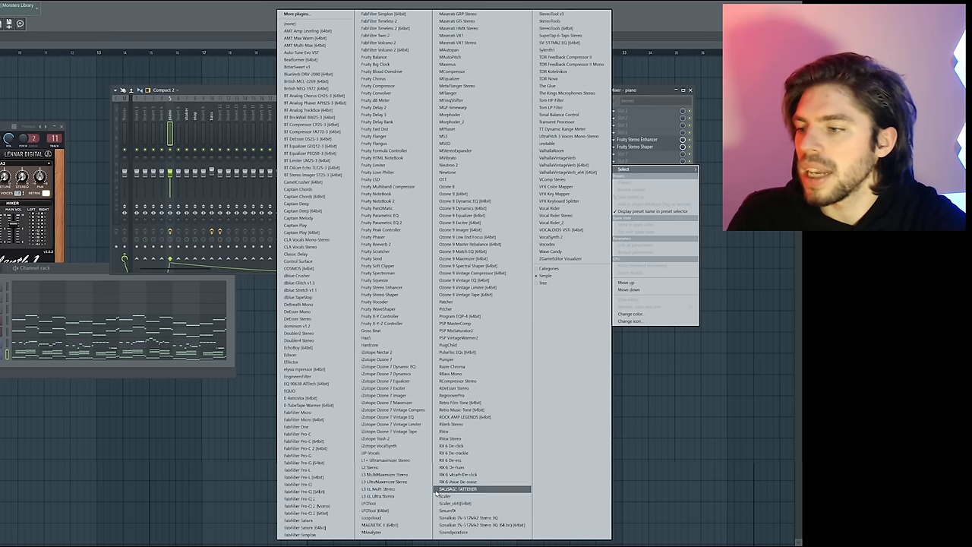
click(383, 509)
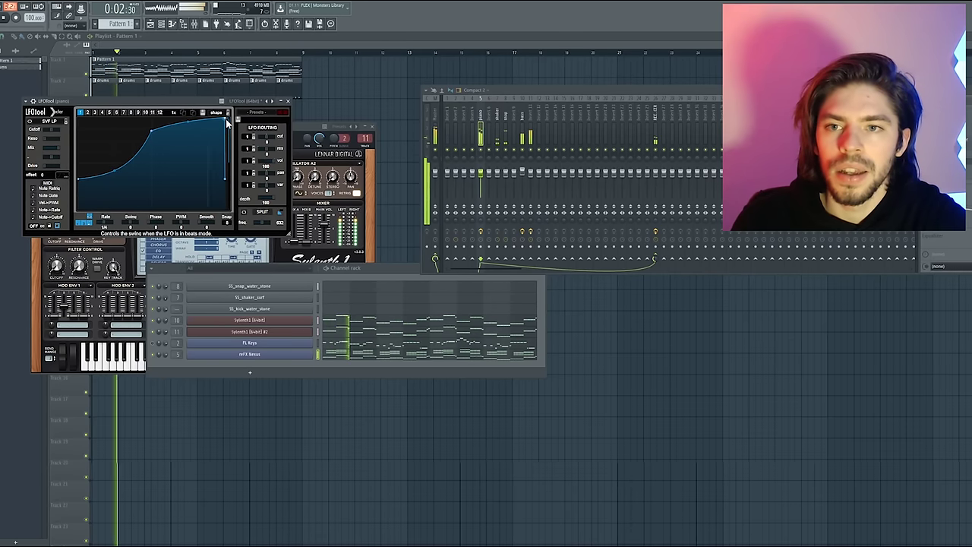
drag(225, 118, 220, 125)
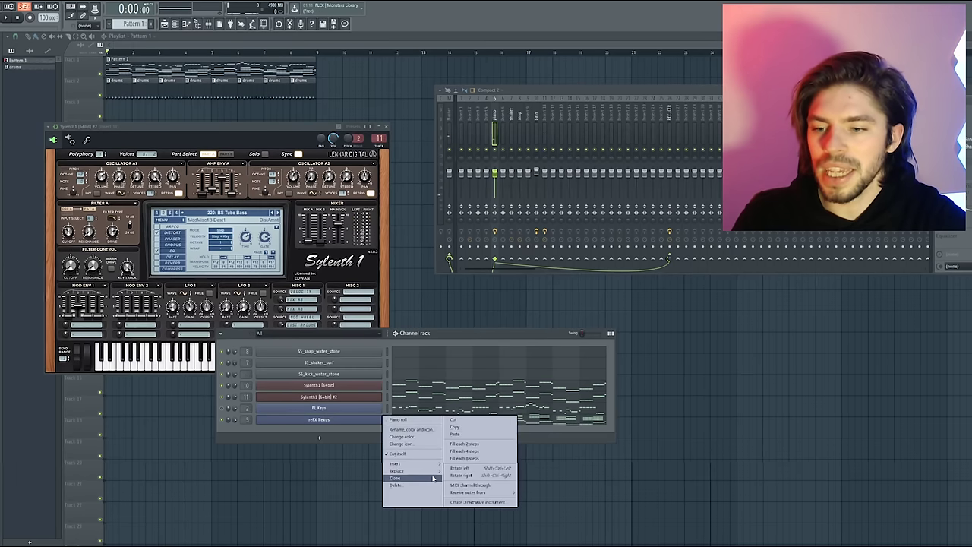
- Clone the reFX Nexus channel and replace the copy with eXylo
click(432, 478)
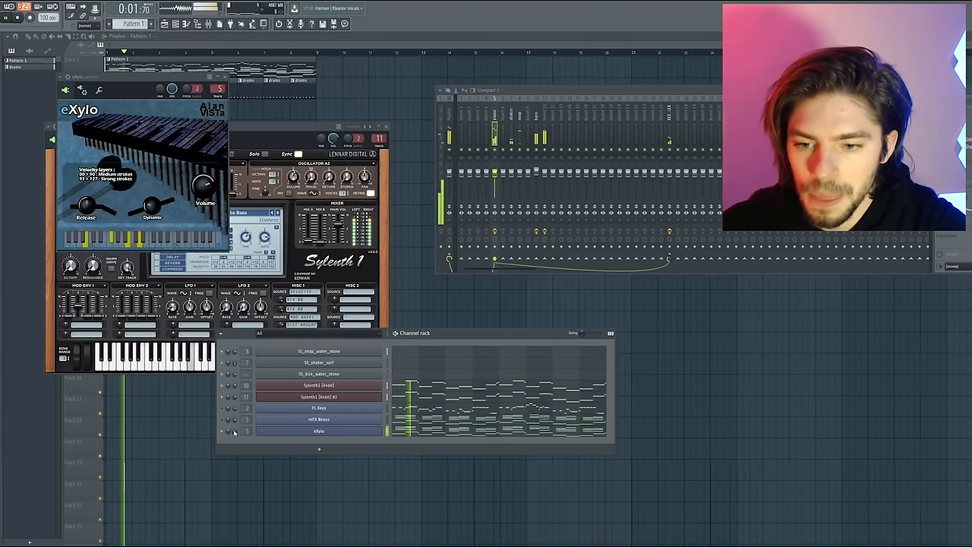
- Strum all eXylo notes in the piano roll with the strumizer, using alternate direction and preserve end
click(419, 432)
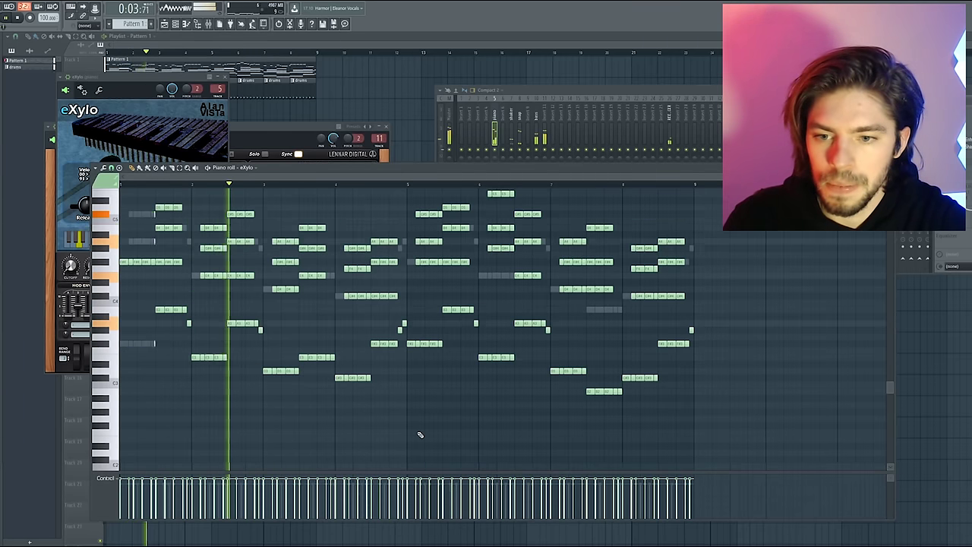
key(ctrl+Up)
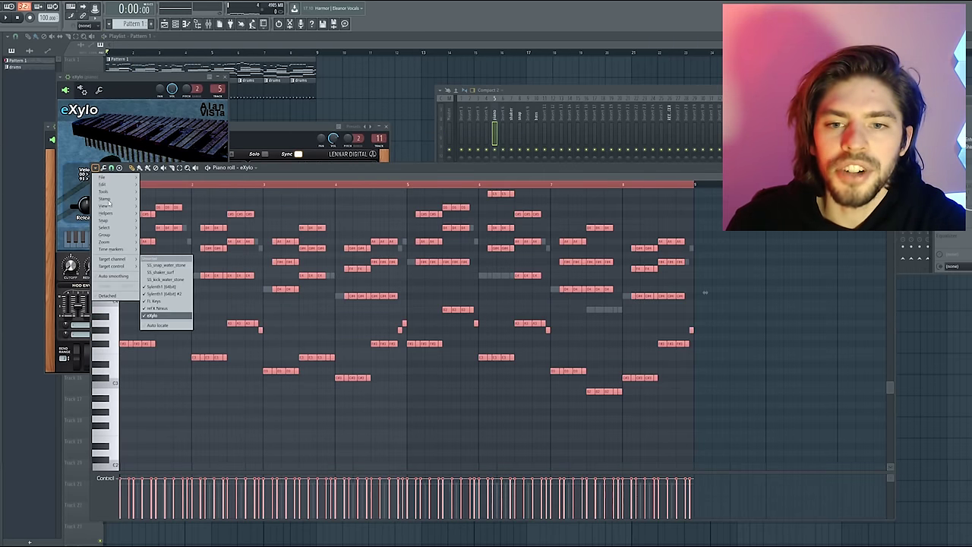
click(103, 168)
click(114, 262)
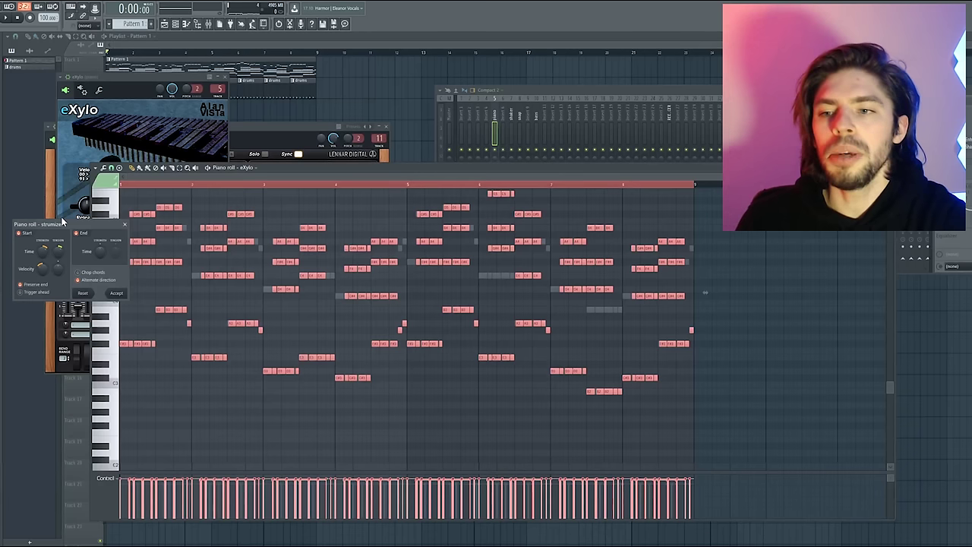
key(space)
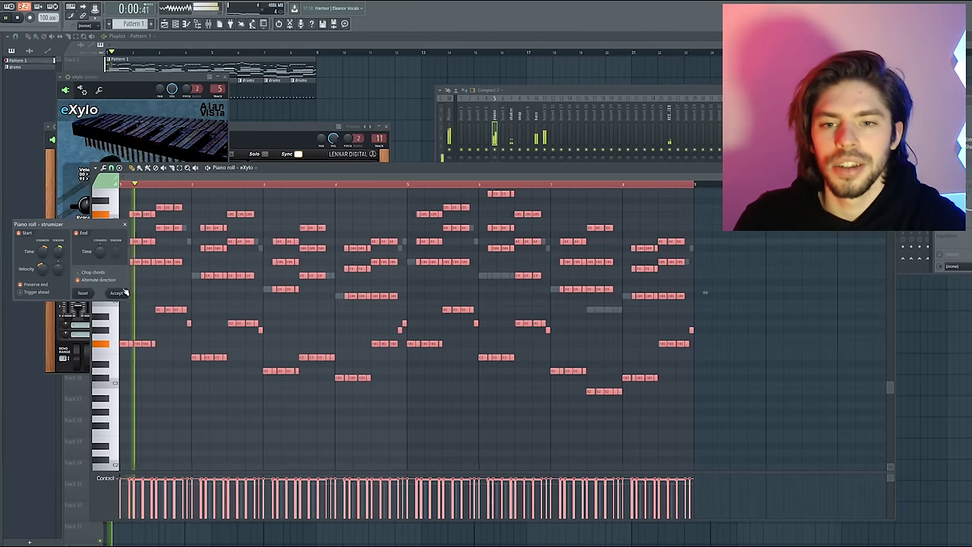
click(117, 293)
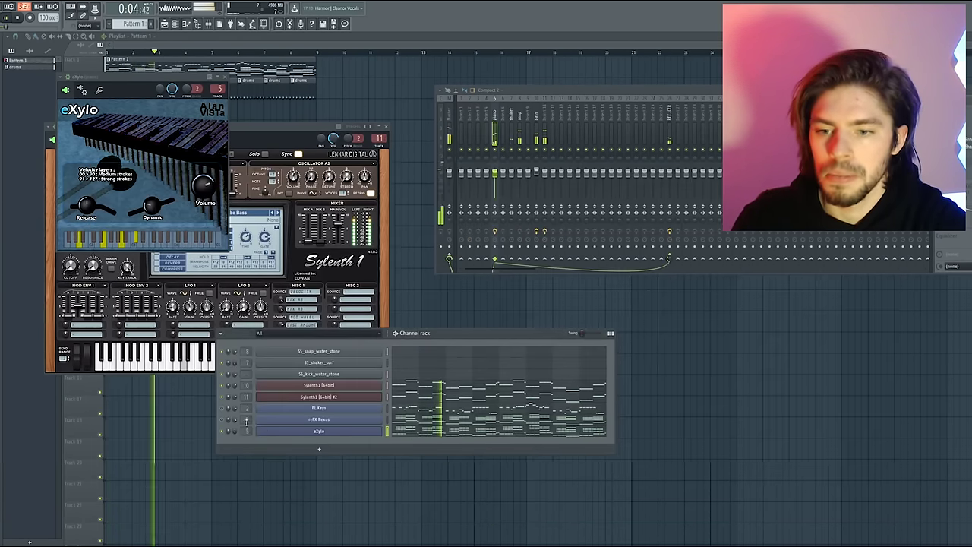
- Stop playback, route eXylo to mixer track 6 and name that track xylo
key(space)
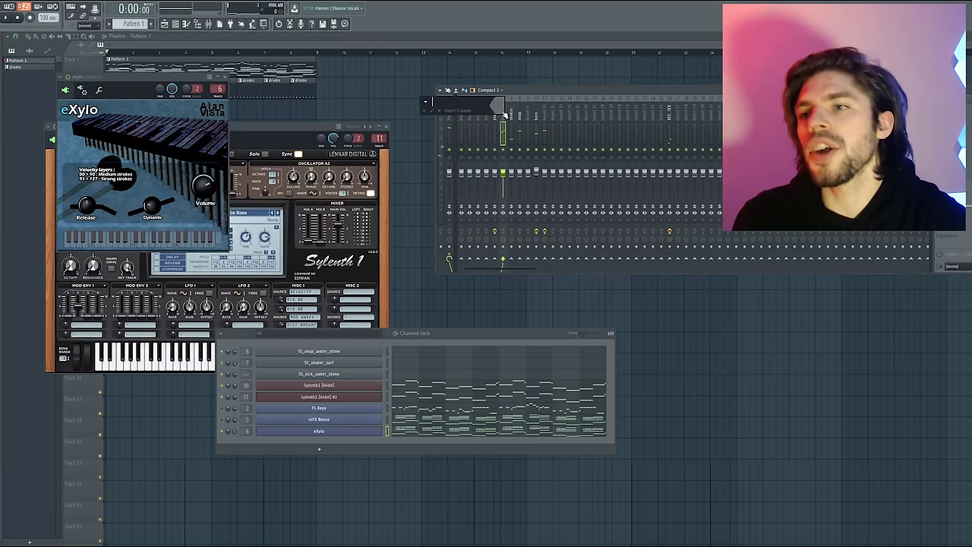
text(xylo)
key(Return)
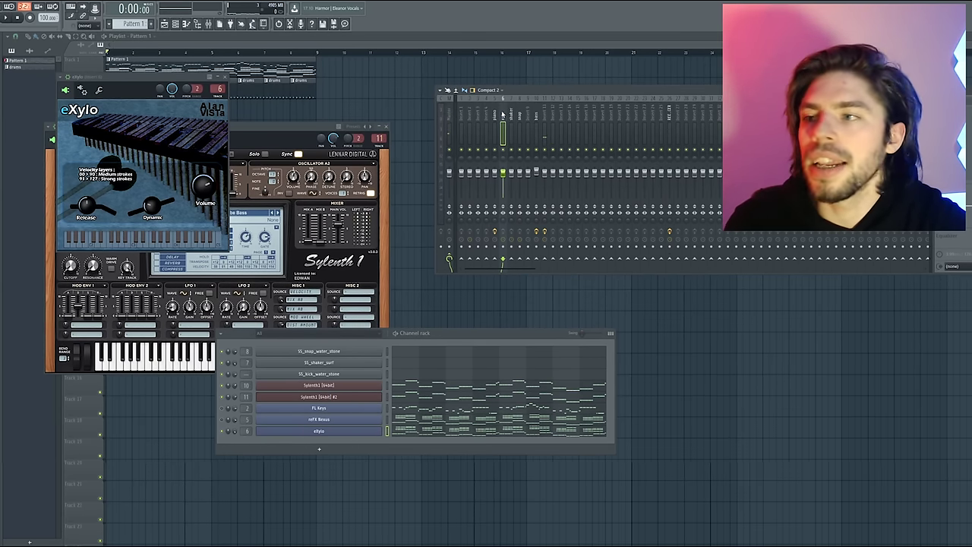
- Load Fruity Stereo Shaper on the xylo mixer track and raise its delay
click(939, 158)
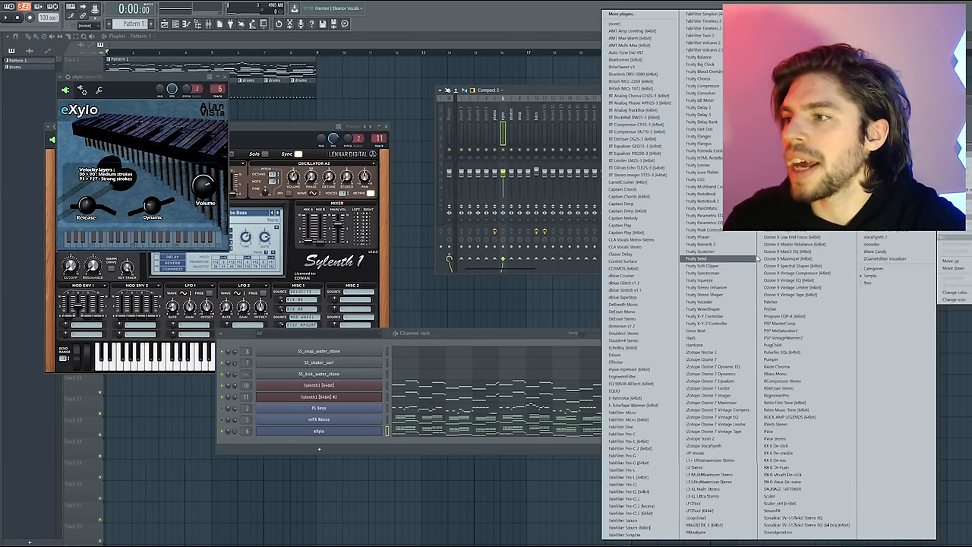
click(730, 296)
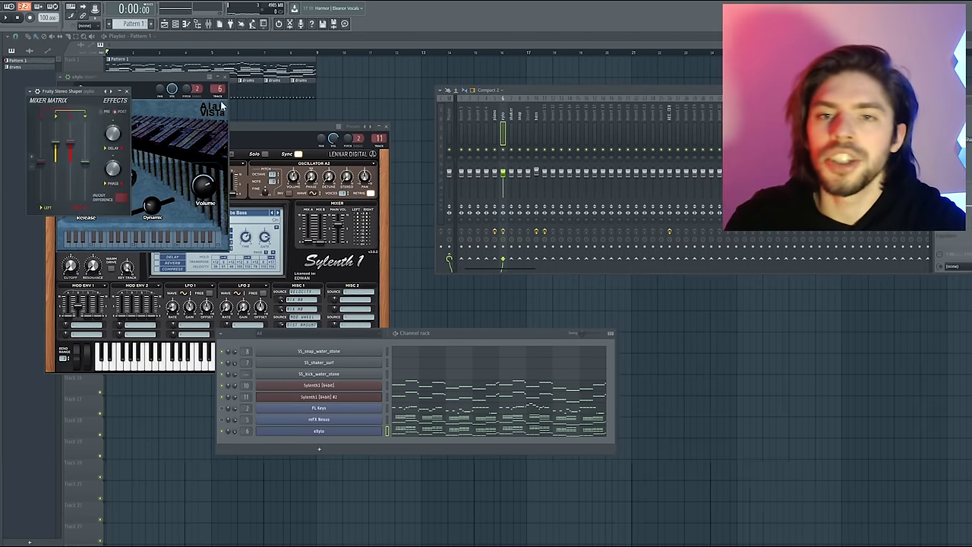
click(442, 335)
- Send the xylo track to the reverb send track and cut its low frequencies with the mixer equalizer during playback
key(space)
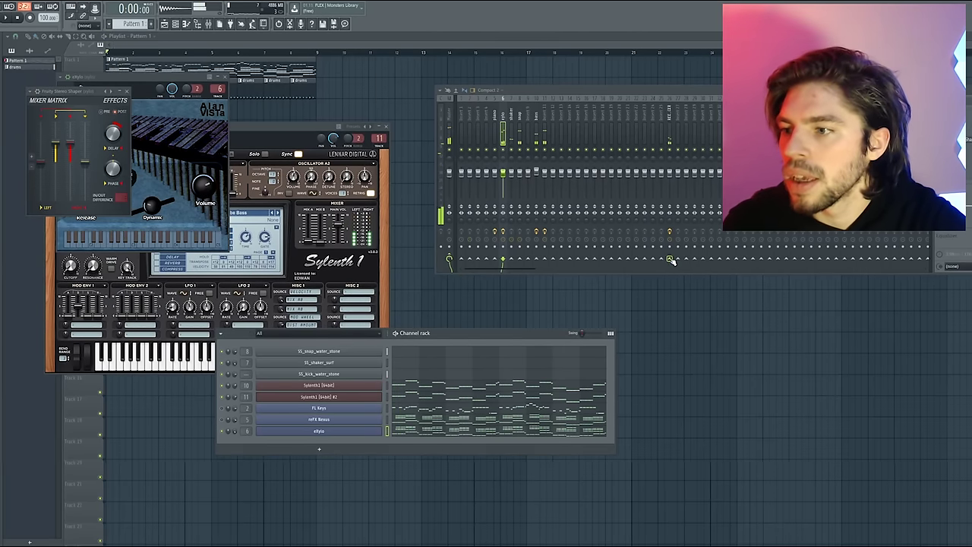
click(671, 259)
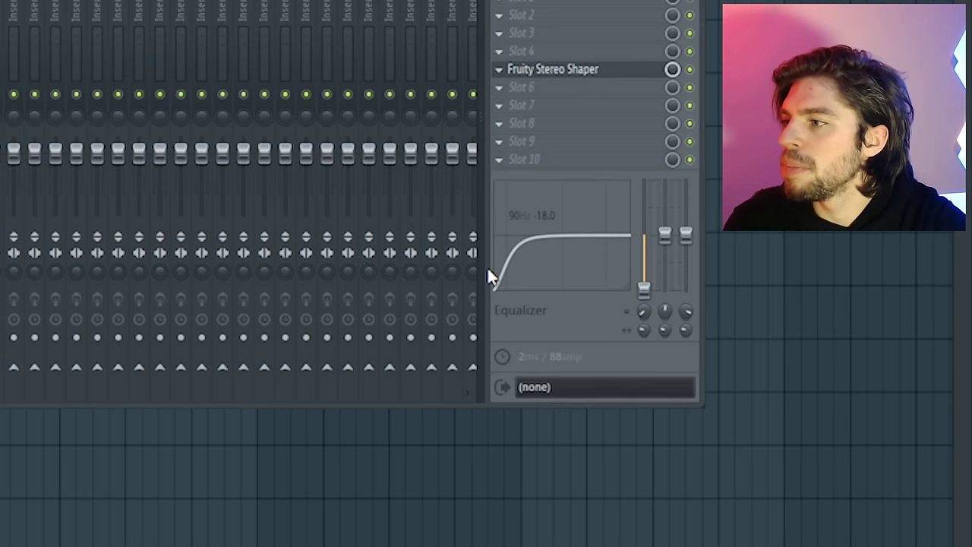
drag(490, 278, 518, 277)
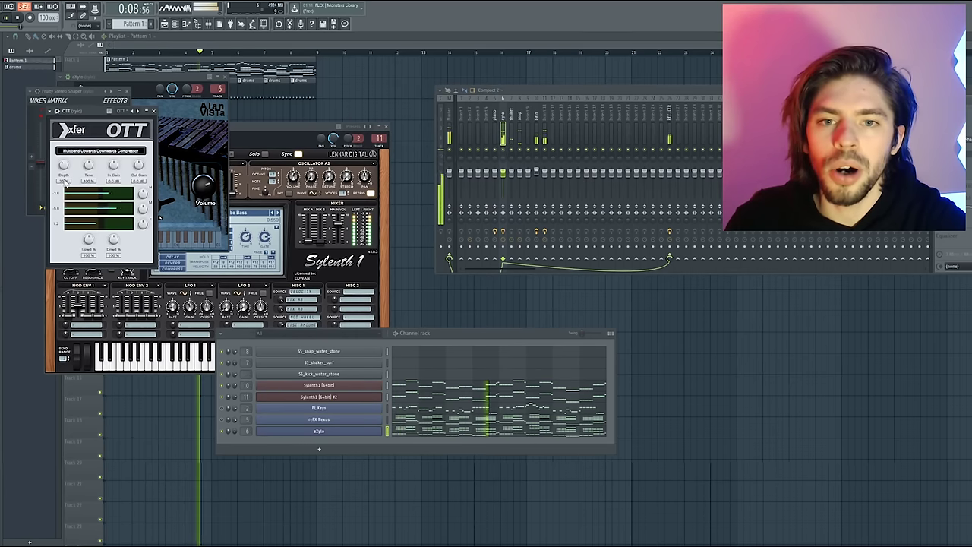
- Apply OTT to the xylo track at 20% depth, audition it in the song and close the plugin
key(space)
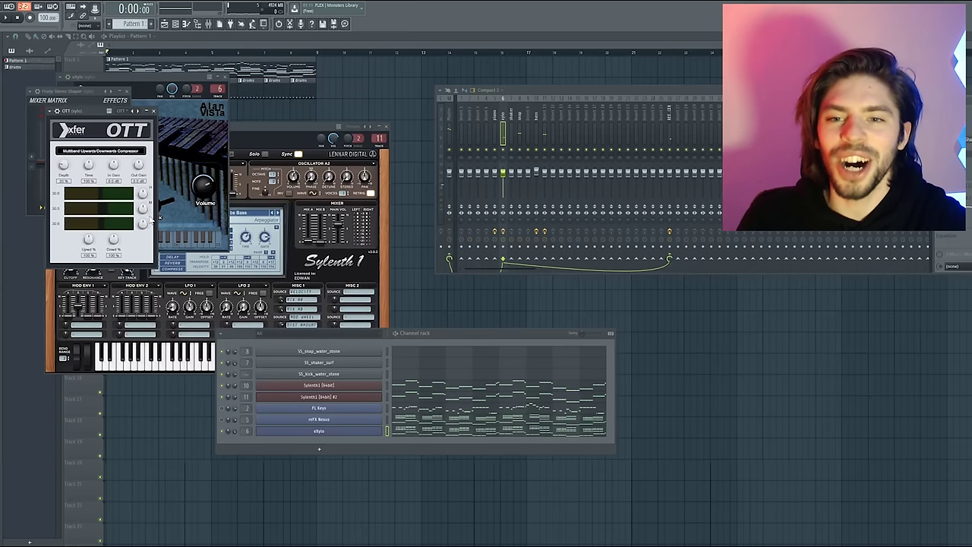
key(space)
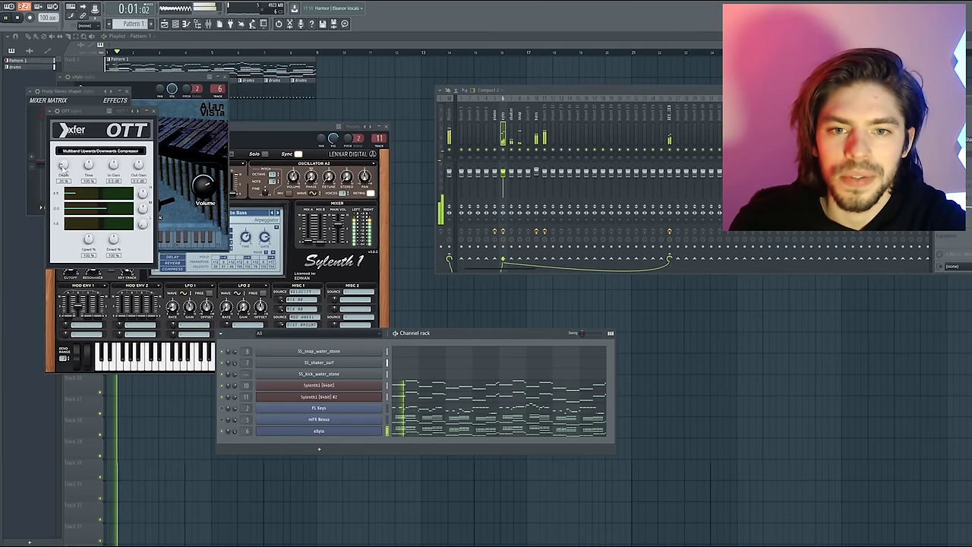
click(151, 111)
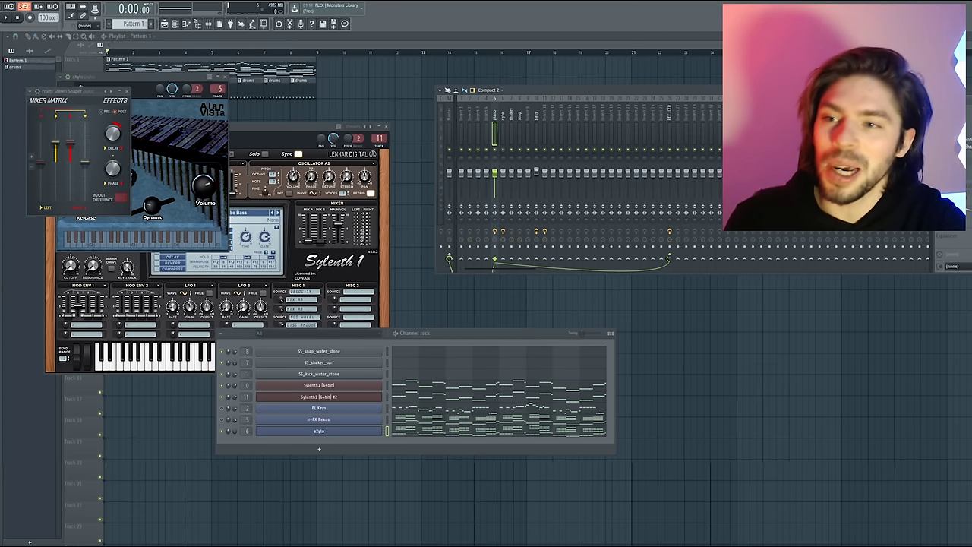
- Compress the piano track with TDR Feedback Compressor II at -22.4 dB threshold and 3.6:1 ratio, adjusting the attack during playback
click(942, 155)
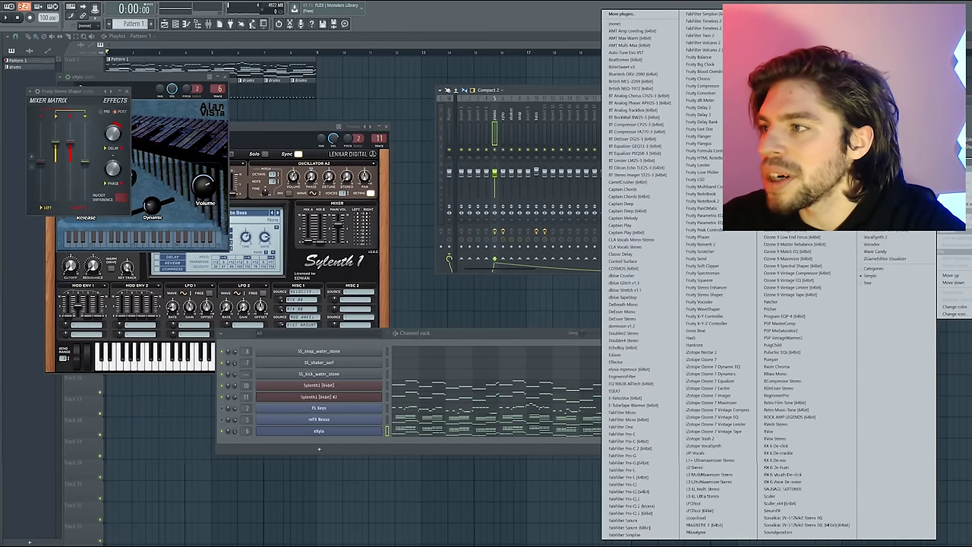
click(885, 121)
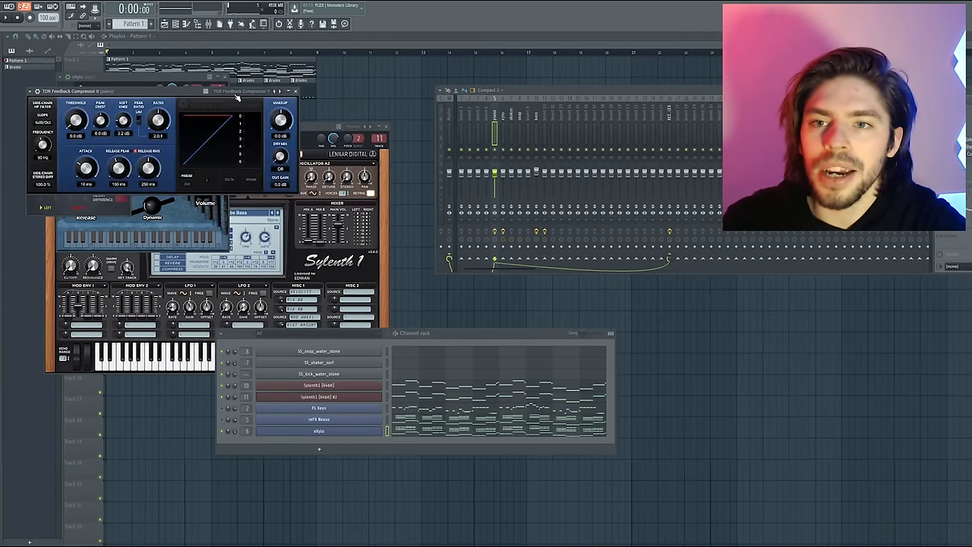
click(237, 94)
drag(76, 120, 76, 124)
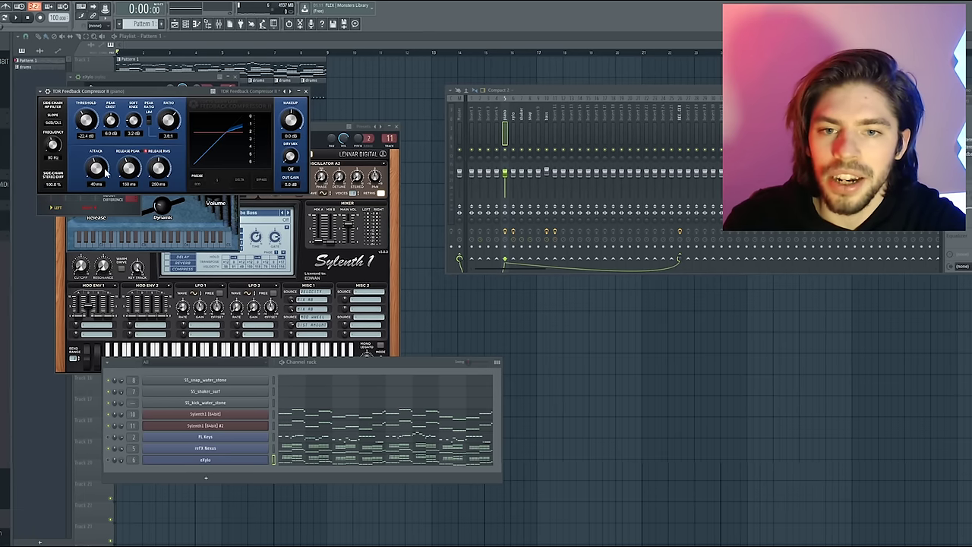
key(space)
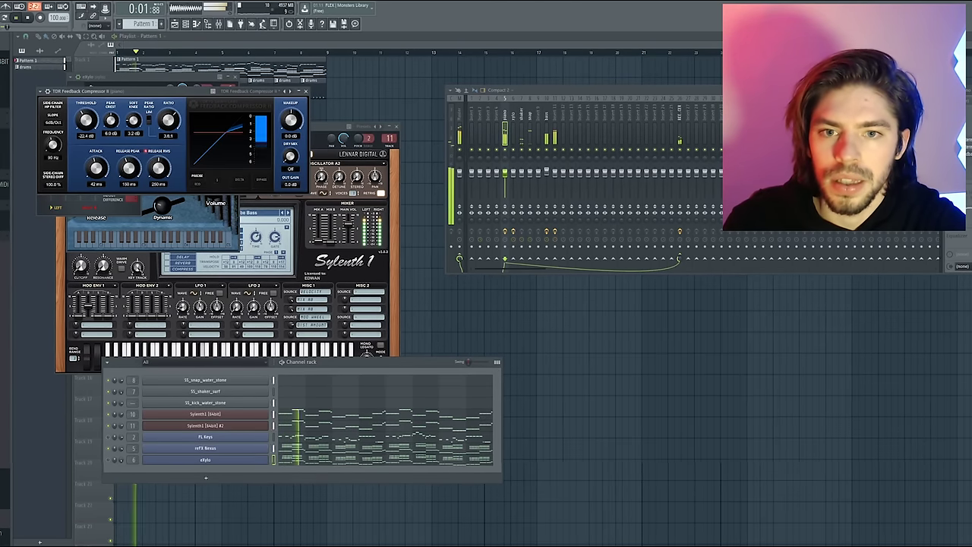
drag(103, 174, 103, 171)
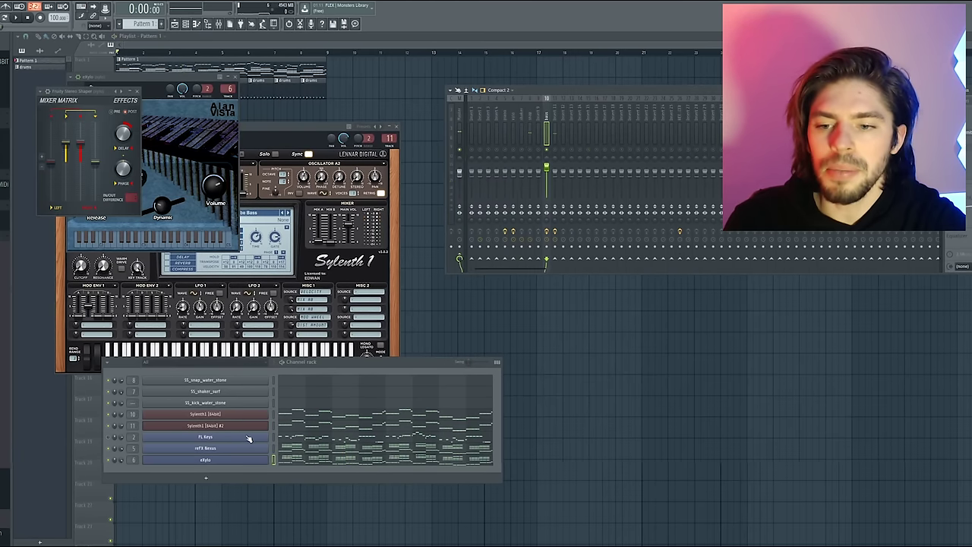
- Shorten the Mod Env 1 decay of the first Sylenth1 bass and adjust its distortion dry/wet mix during playback
click(203, 415)
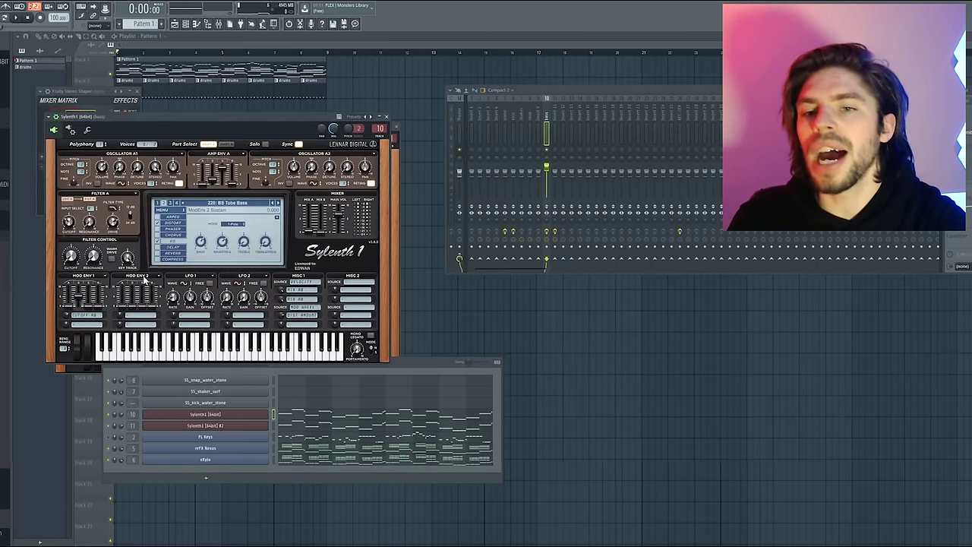
key(space)
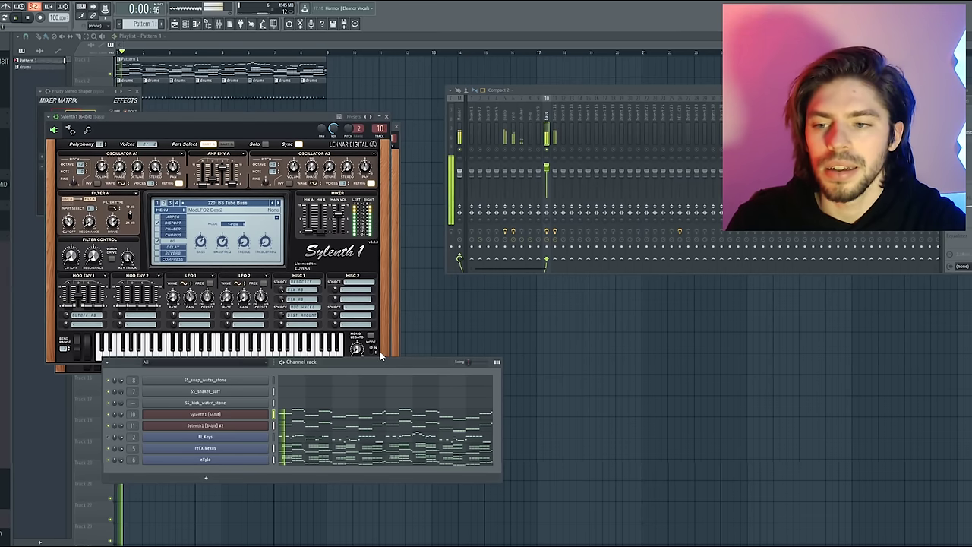
click(69, 221)
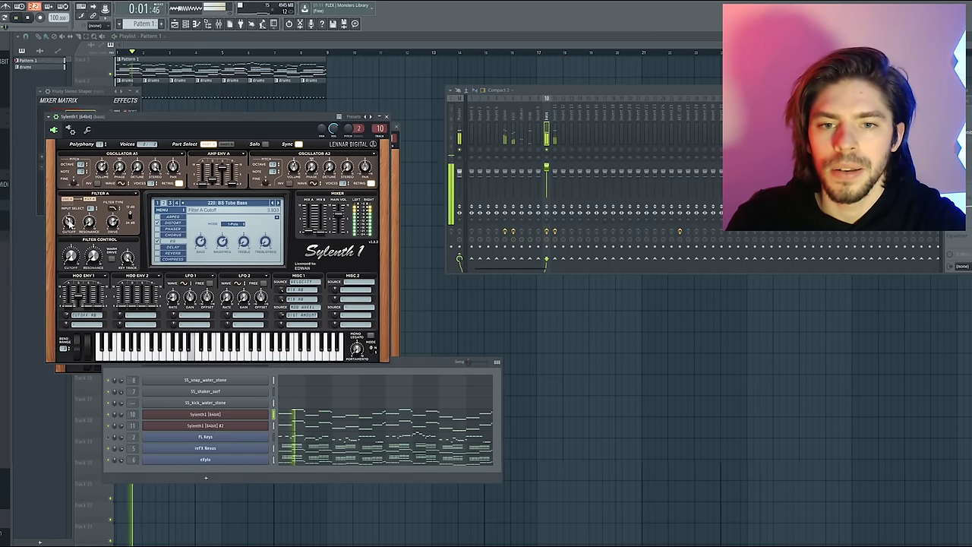
click(397, 364)
click(82, 302)
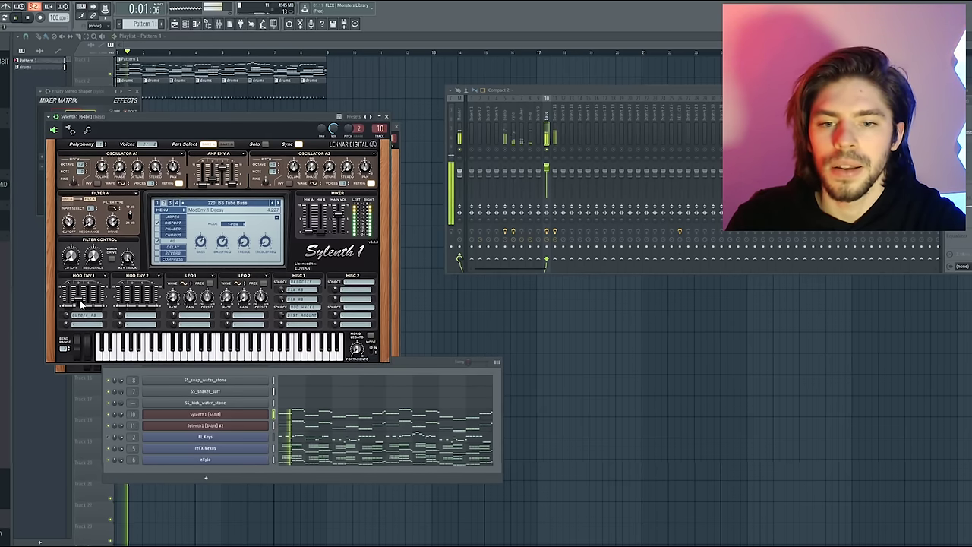
mouse_move(67, 225)
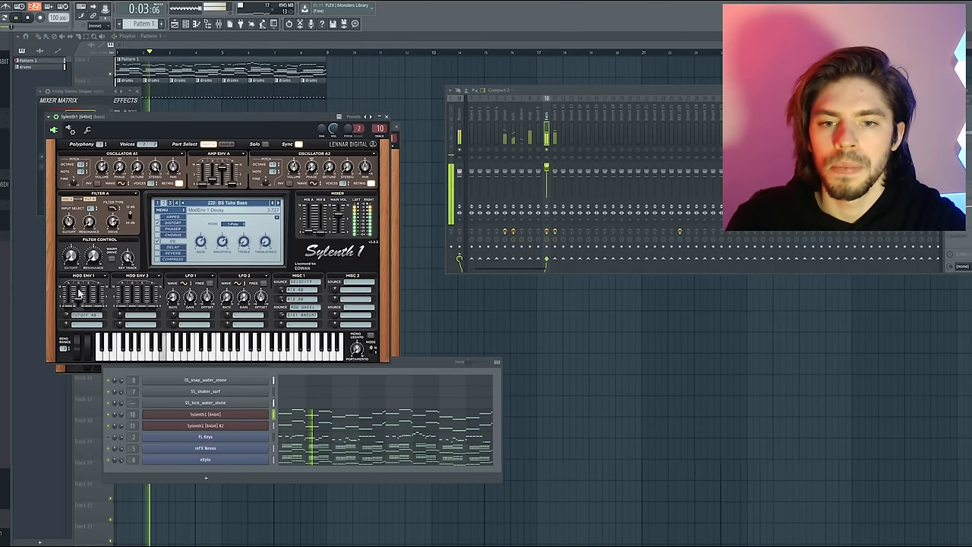
drag(79, 303, 78, 303)
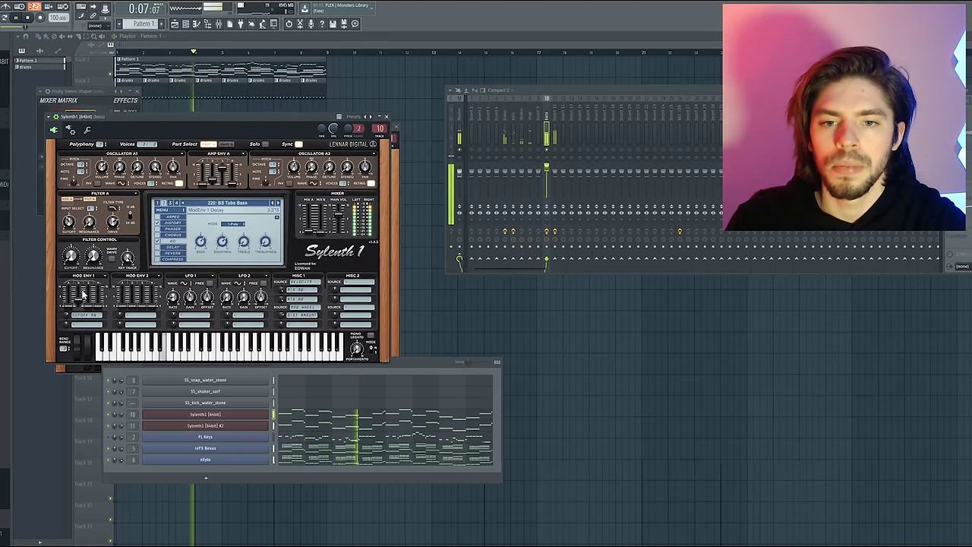
click(158, 224)
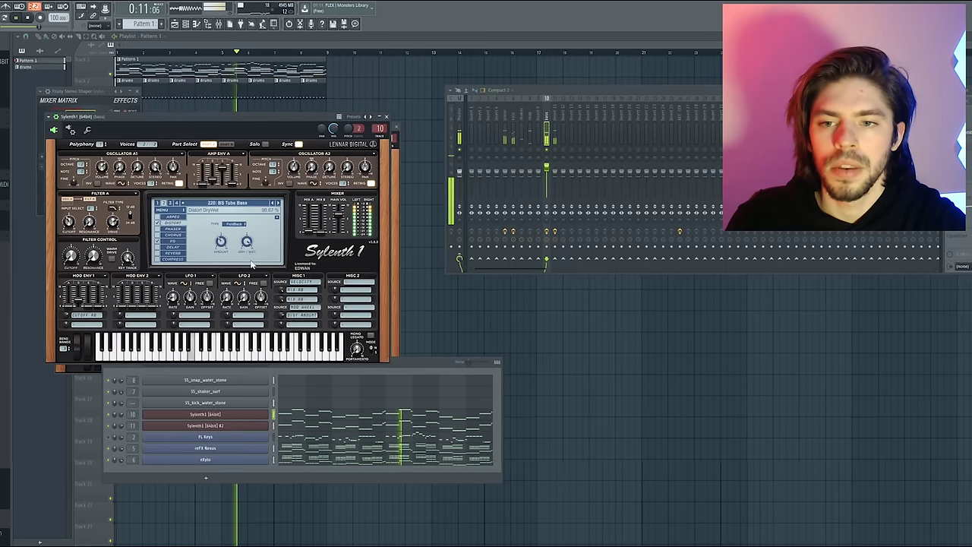
drag(249, 241, 248, 247)
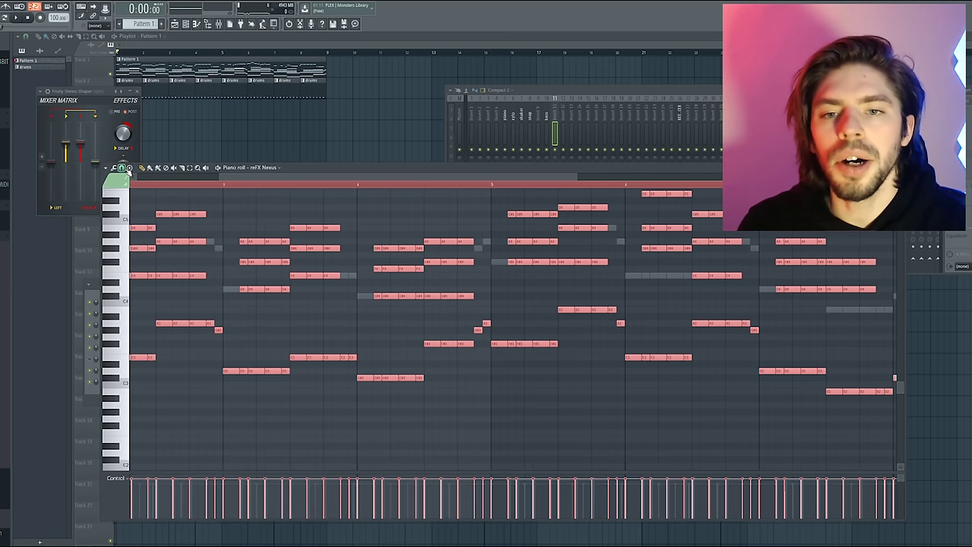
- Set the piano roll snap to 1/4 step and slightly shorten all the reFX Nexus chord notes, comparing the result in playback
click(122, 167)
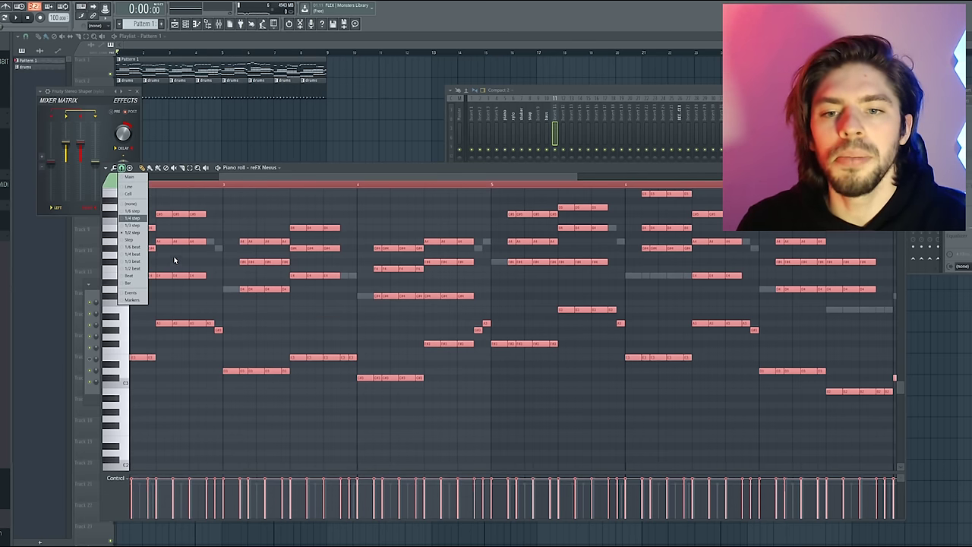
click(142, 220)
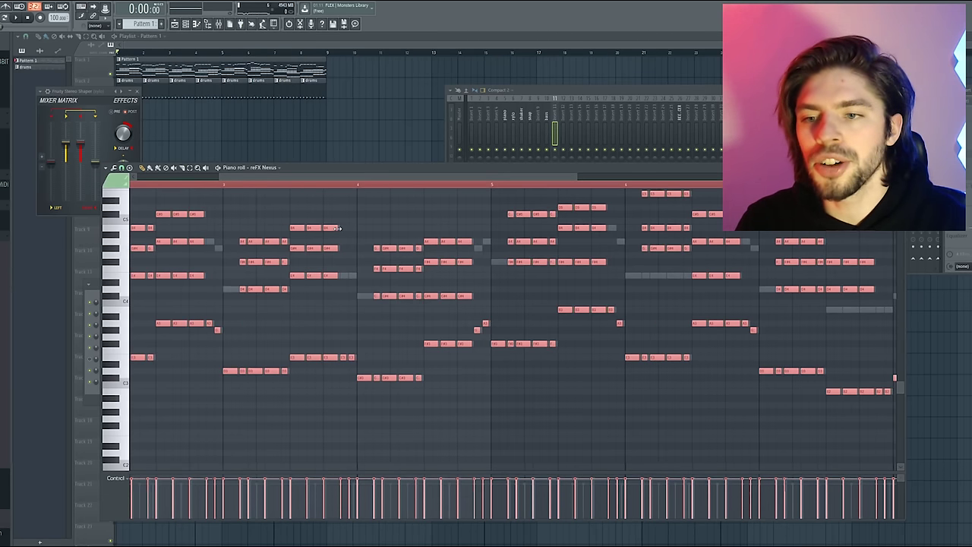
key(space)
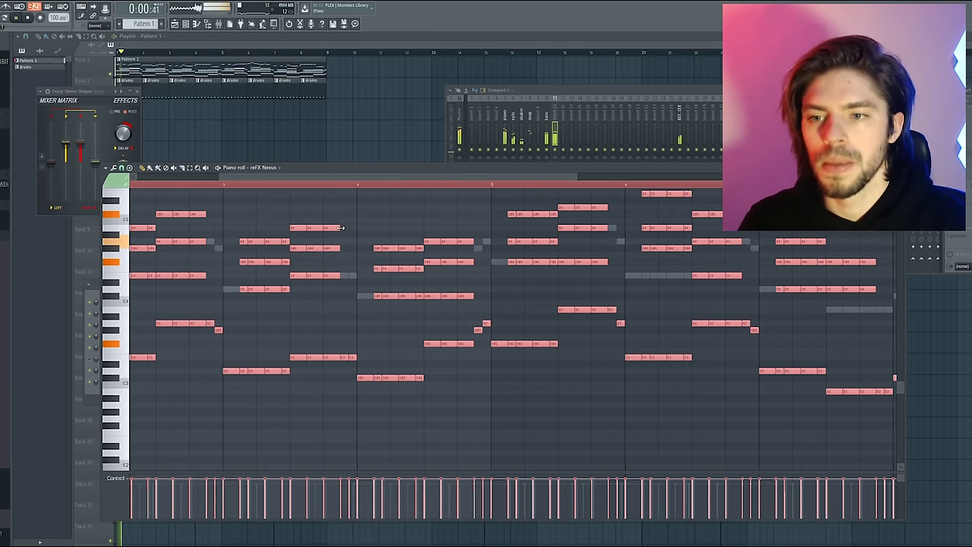
drag(341, 228, 335, 227)
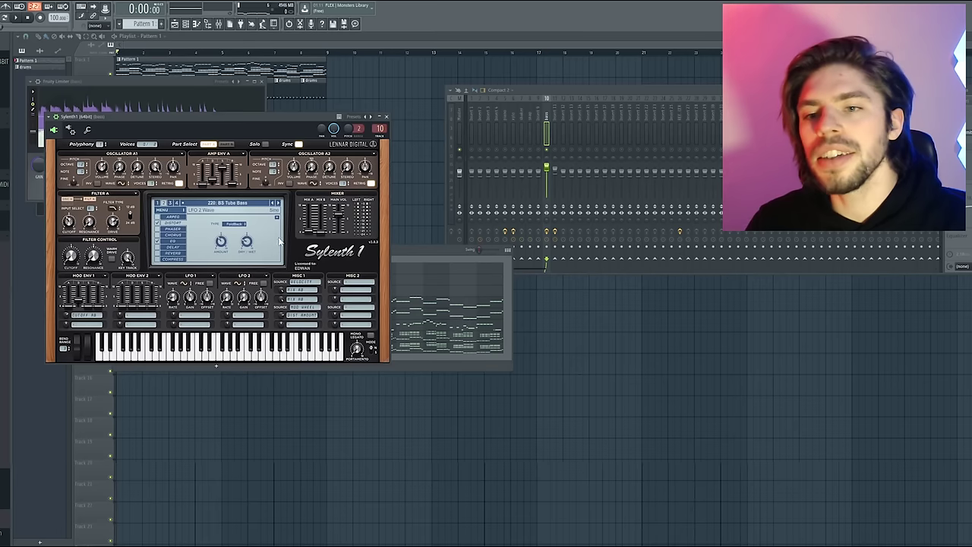
- Set oscillator A2 of the first Sylenth1 bass to a Saw waveform and raise its volume during playback
click(315, 184)
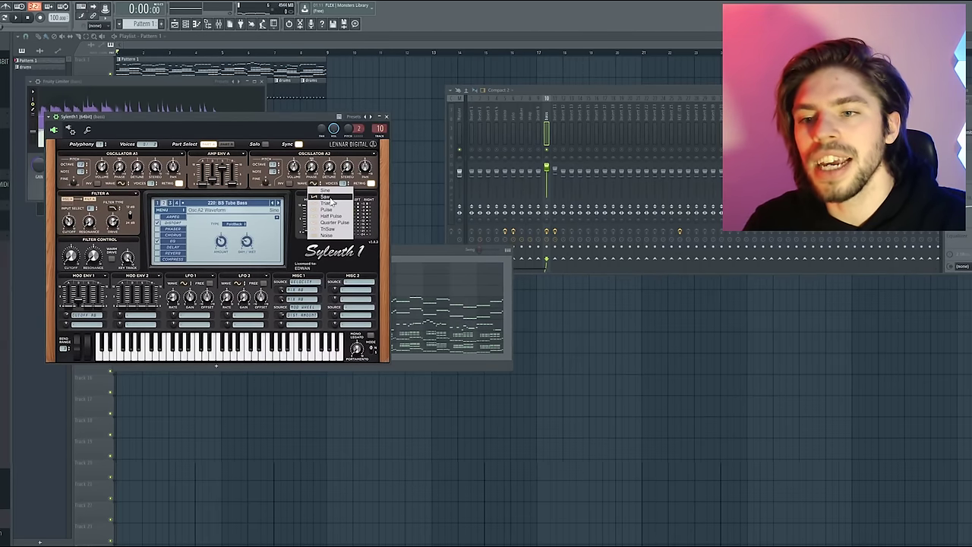
click(330, 197)
key(space)
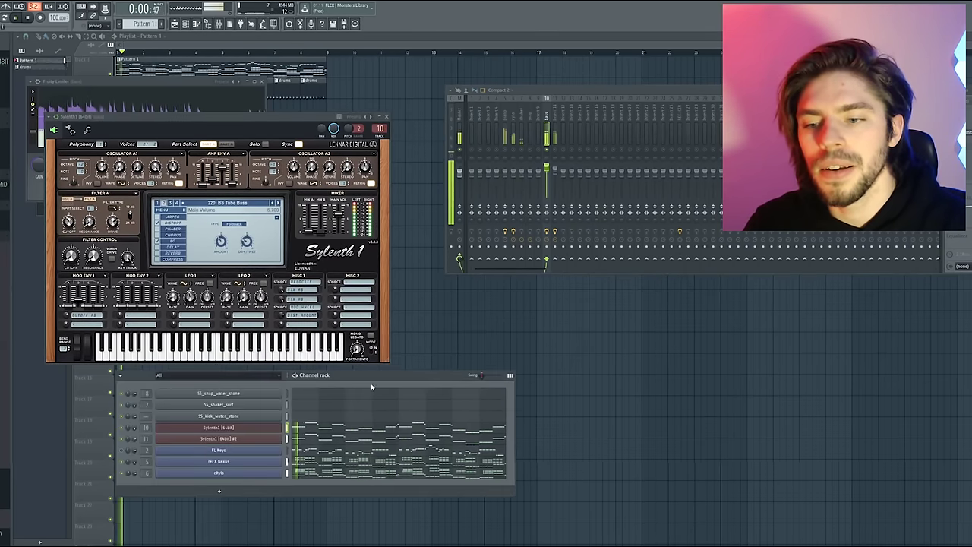
drag(385, 380, 386, 285)
drag(294, 167, 299, 145)
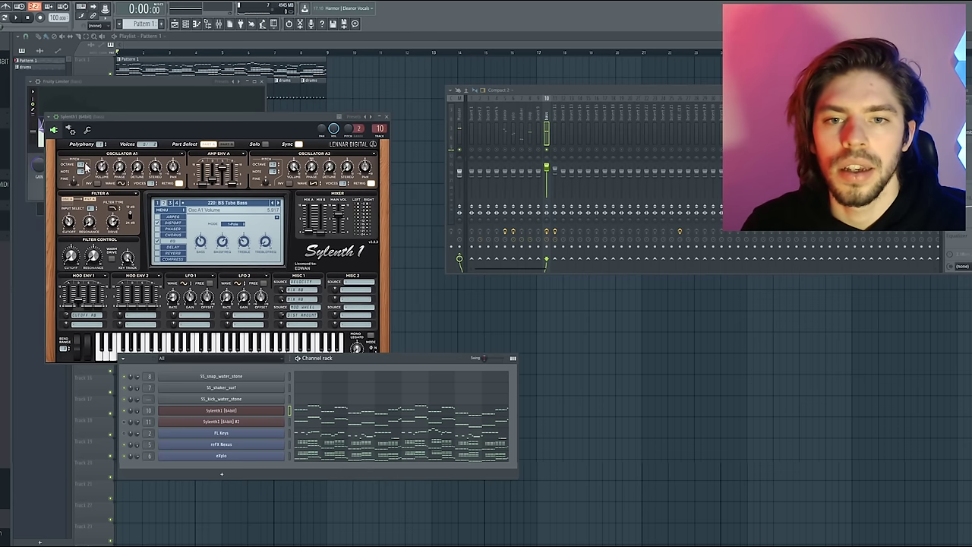
- Set oscillator A1's octave to -1 on the first Sylenth1 bass and adjust the Filter A cutoff, auditioning the sound
click(85, 167)
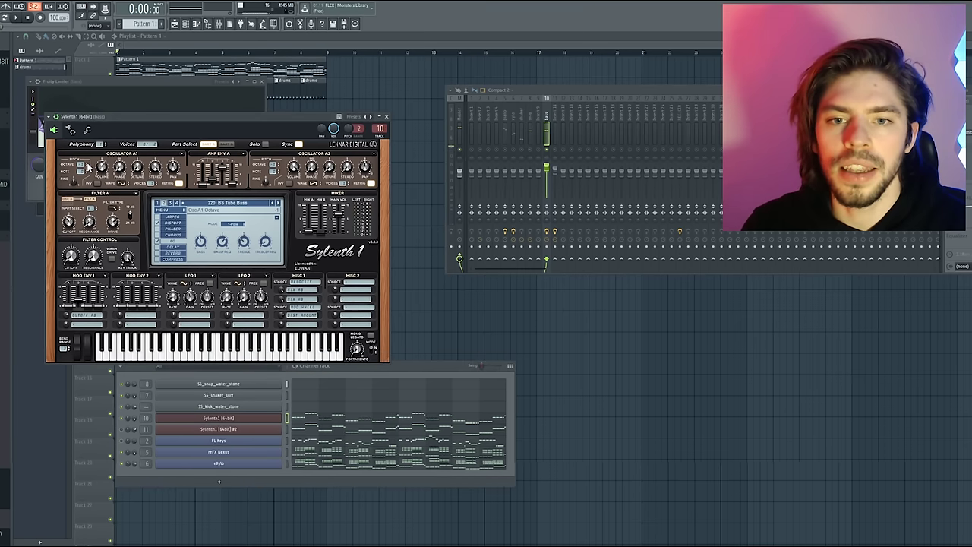
drag(410, 360, 413, 294)
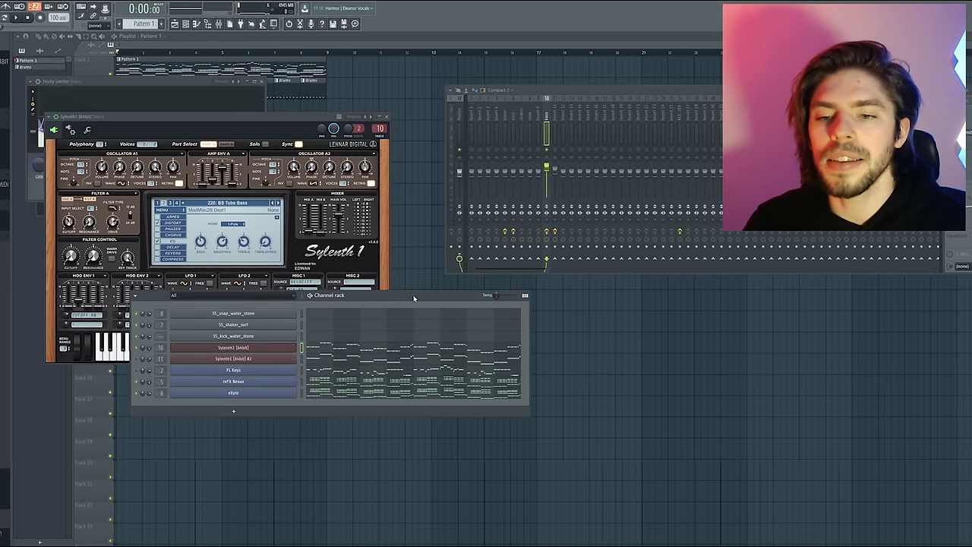
click(69, 221)
key(space)
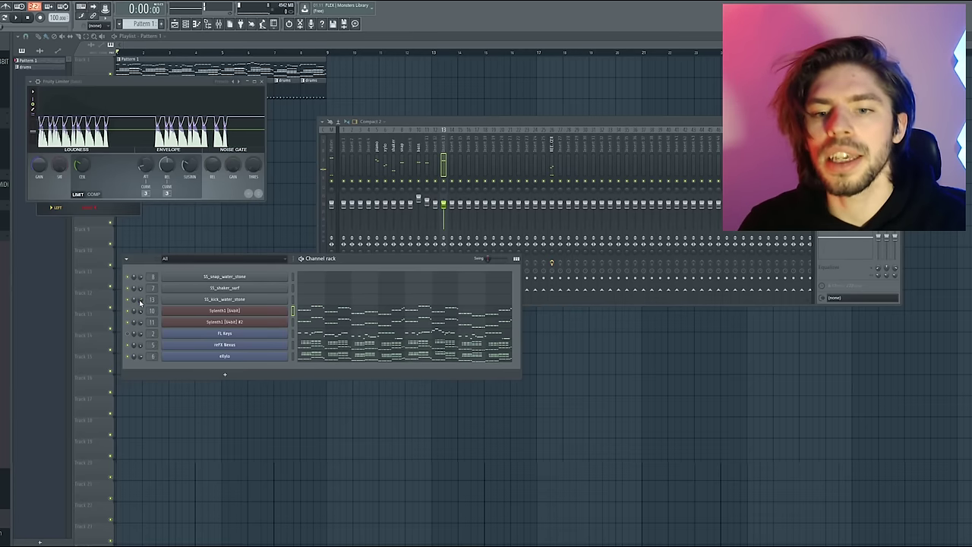
- Play the song to listen to the kick routed to mixer track 13
key(space)
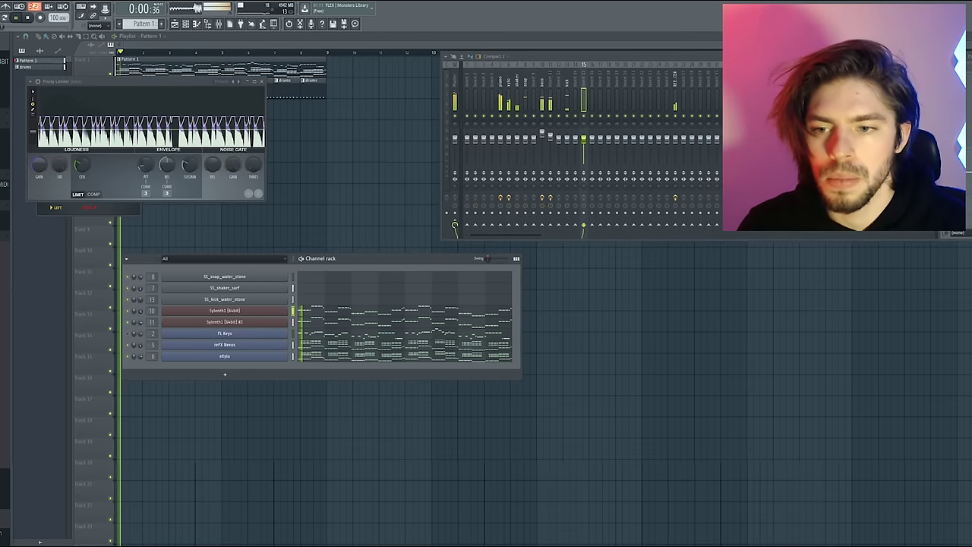